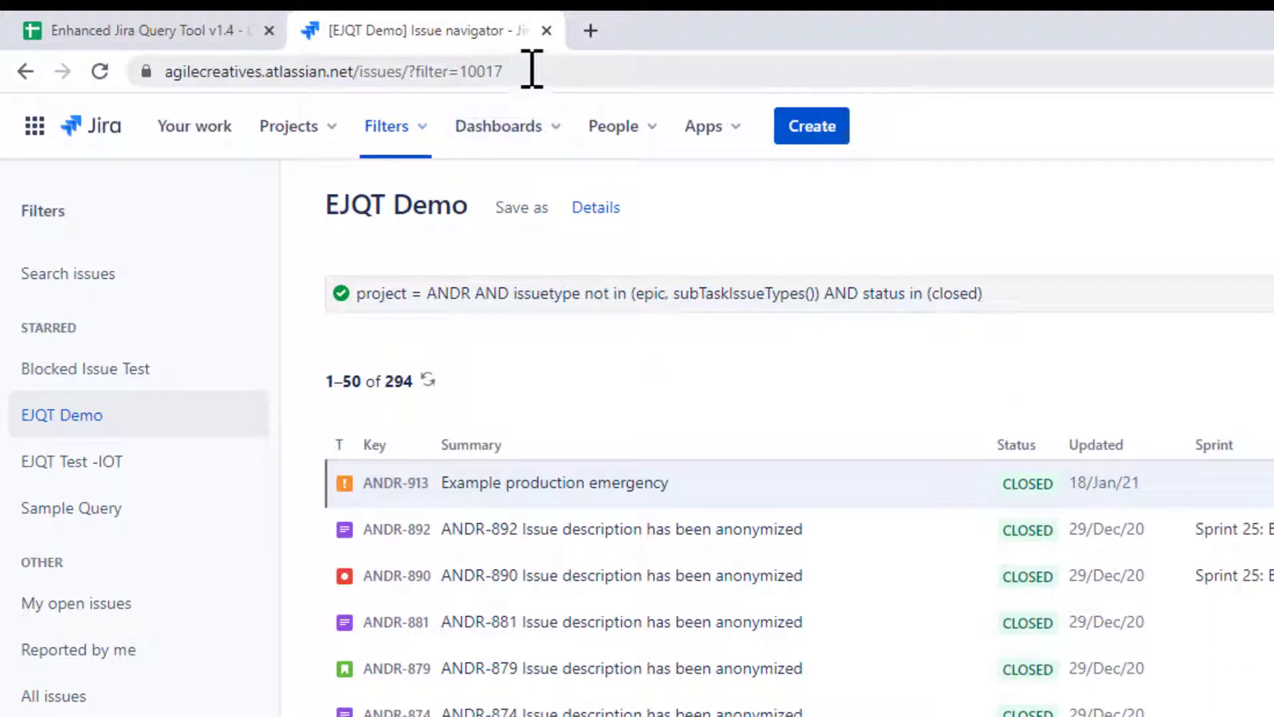
Step: Copy the filter ID 10017 from the EJQT Demo filter's web address
{"action": "left_click", "coordinate": [298, 63]}
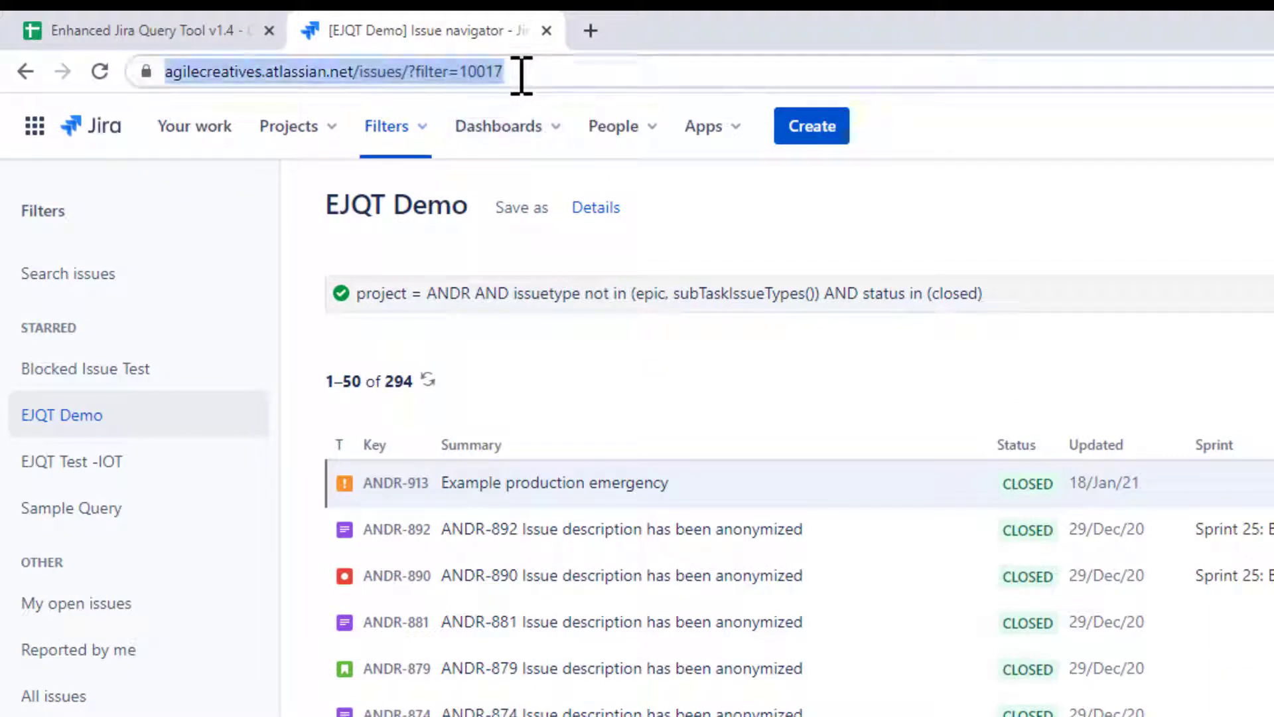
{"action": "left_click", "coordinate": [522, 73]}
{"action": "left_click_drag", "start_coordinate": [597, 77], "coordinate": [516, 73]}
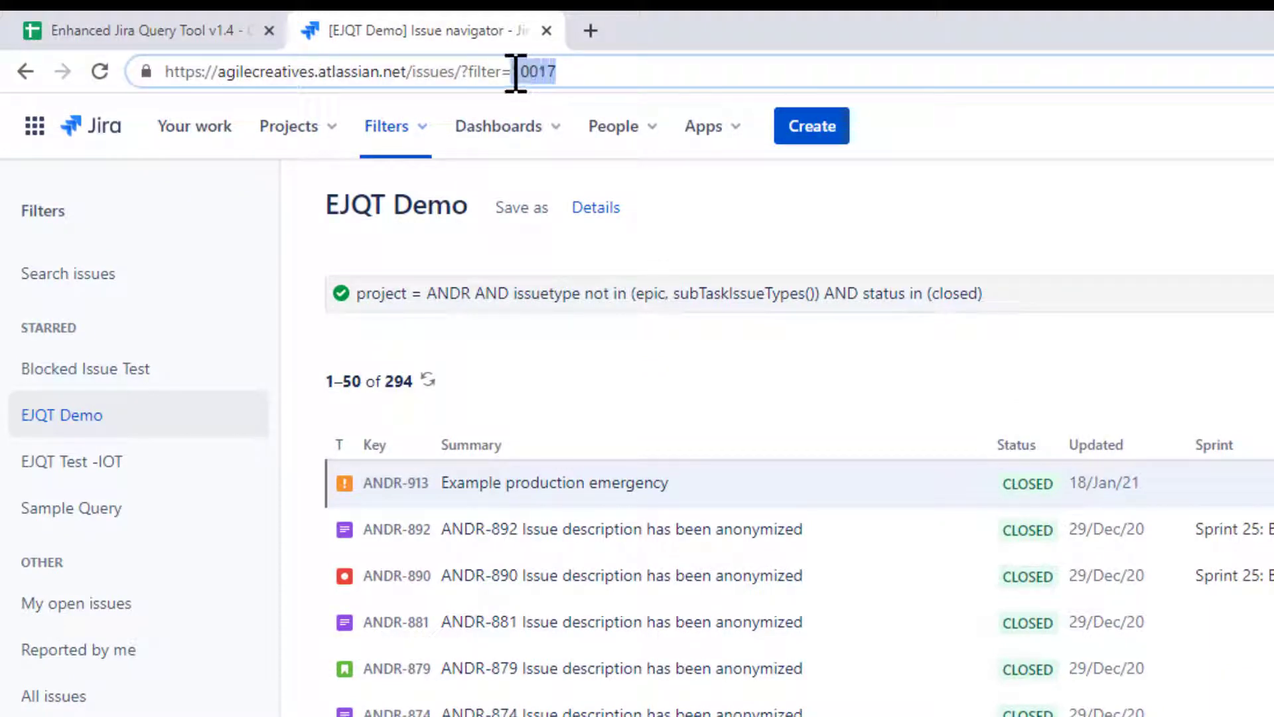
{"action": "right_click", "coordinate": [538, 79]}
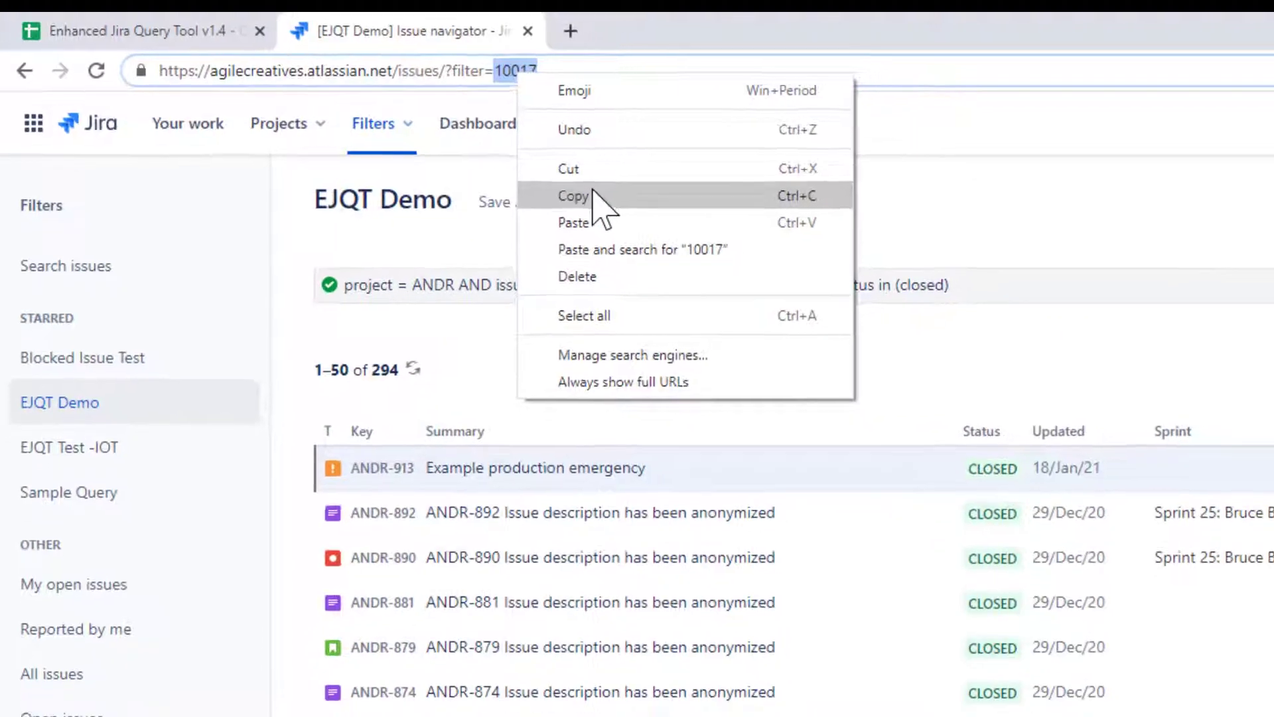
{"action": "left_click", "coordinate": [574, 196]}
Step: In the Enhanced Jira Query Tool spreadsheet, add a query named EJQT Demo with the copied ID 10017 to row 20 of the Queries sheet
{"action": "left_click", "coordinate": [132, 30]}
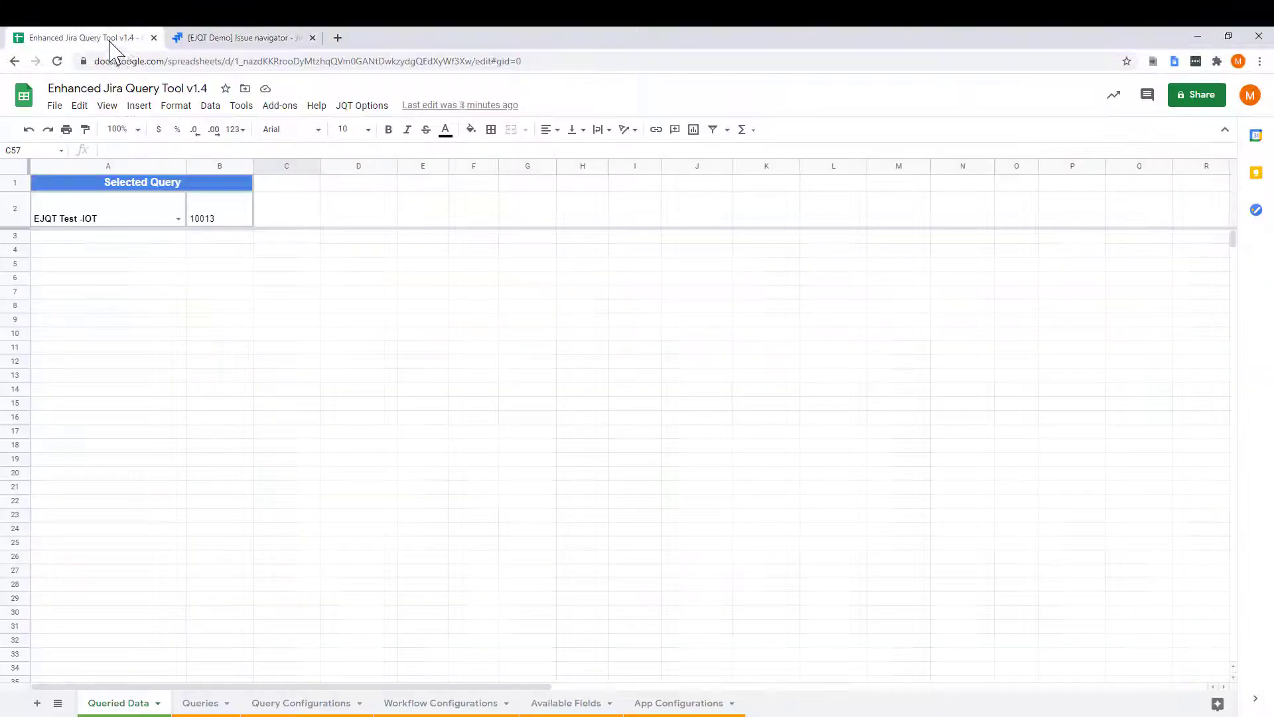
{"action": "left_click", "coordinate": [211, 707]}
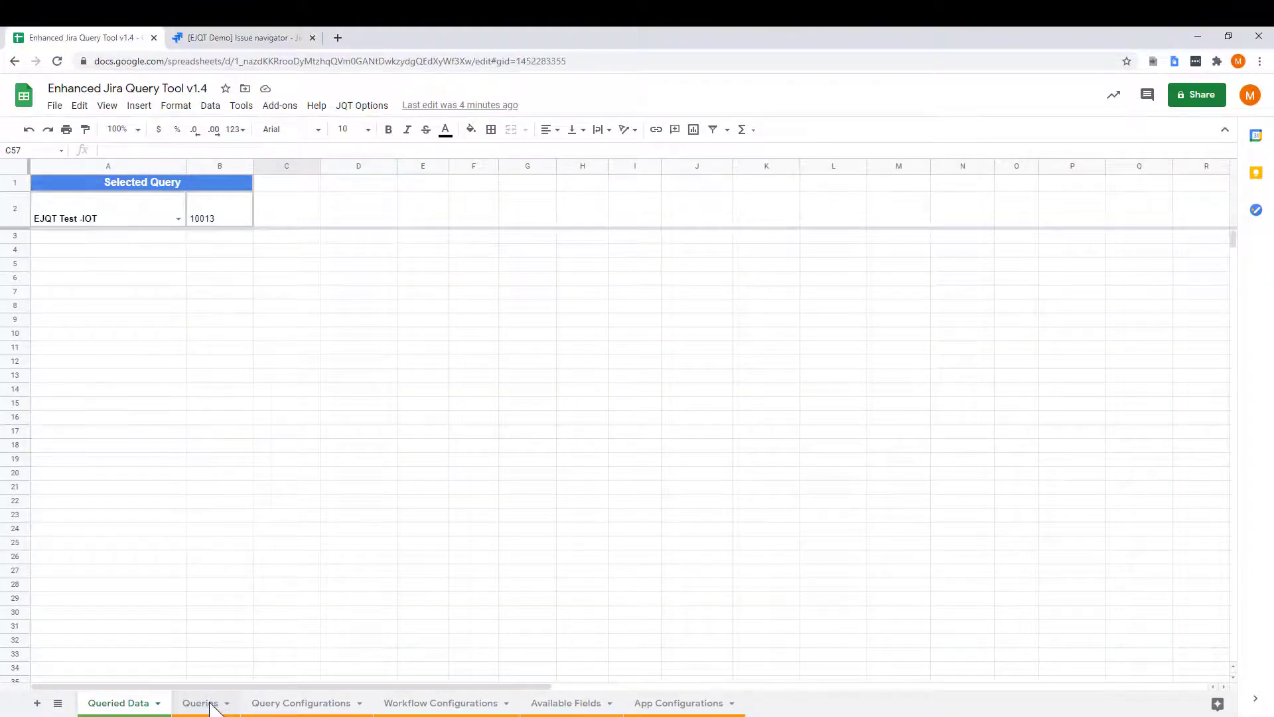
{"action": "left_click", "coordinate": [103, 454]}
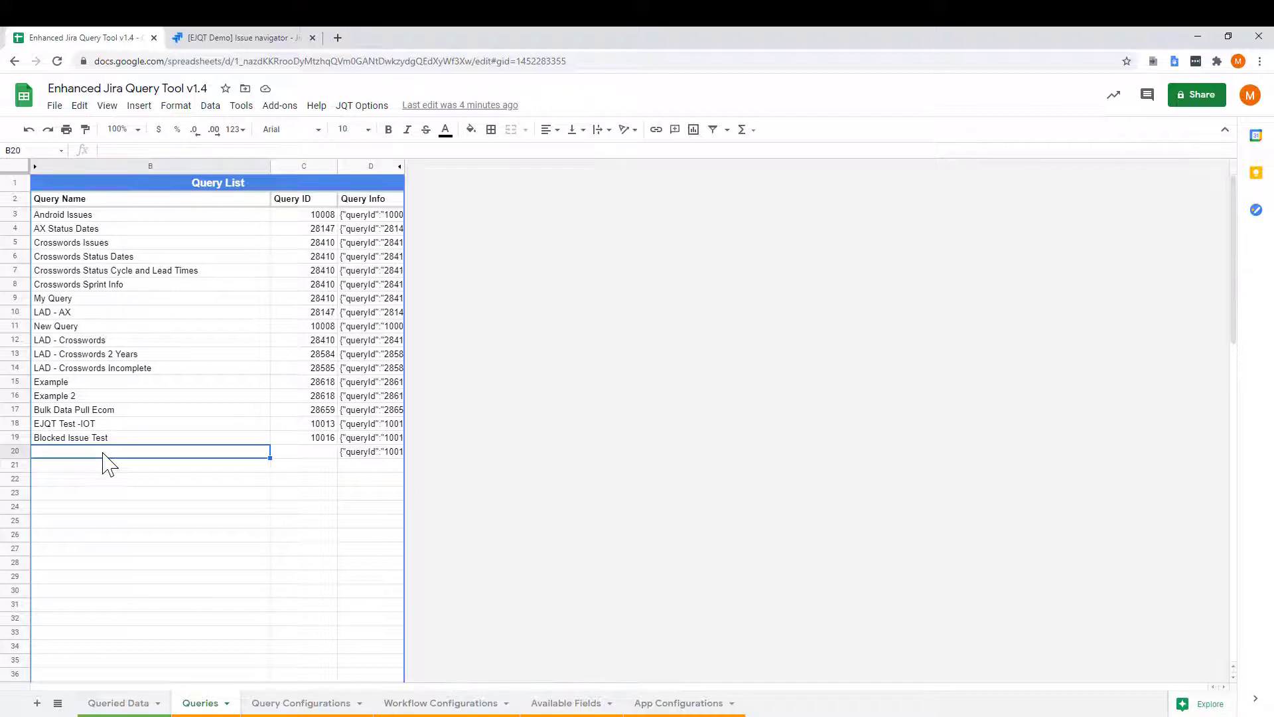
{"action": "type", "text": "EJQ"}
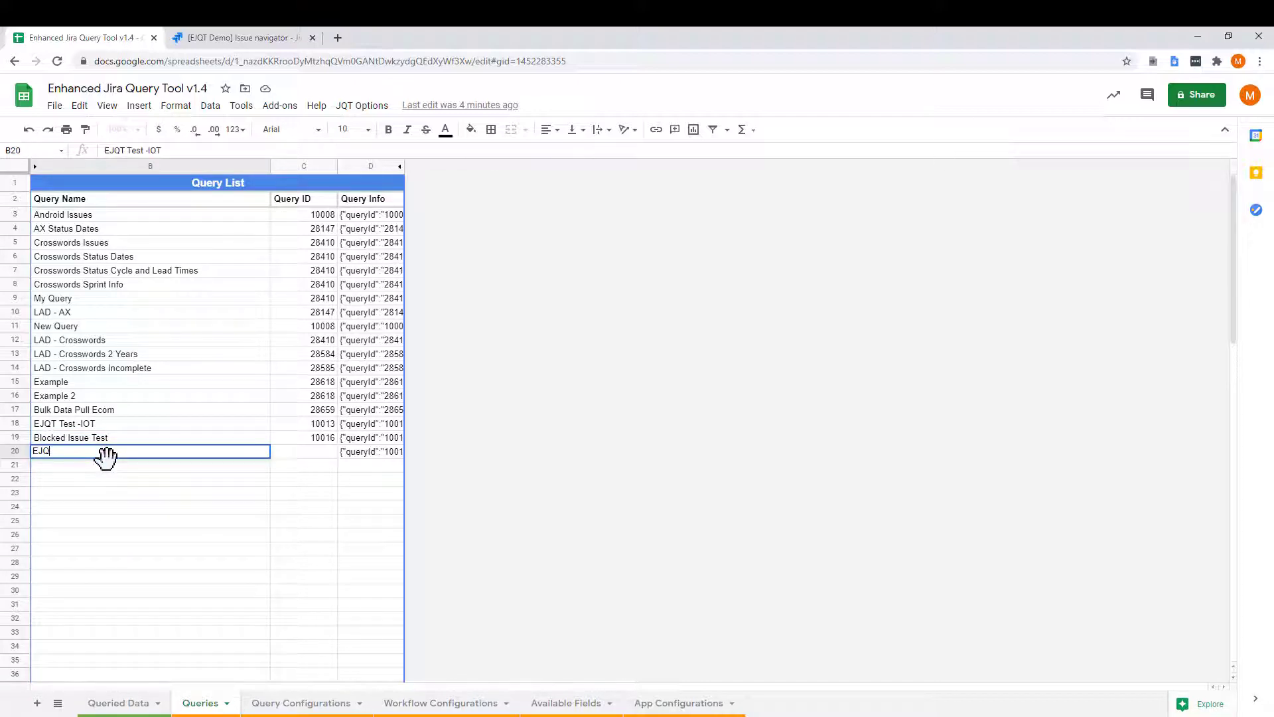
{"action": "type", "text": "T Demo"}
{"action": "left_click", "coordinate": [311, 452]}
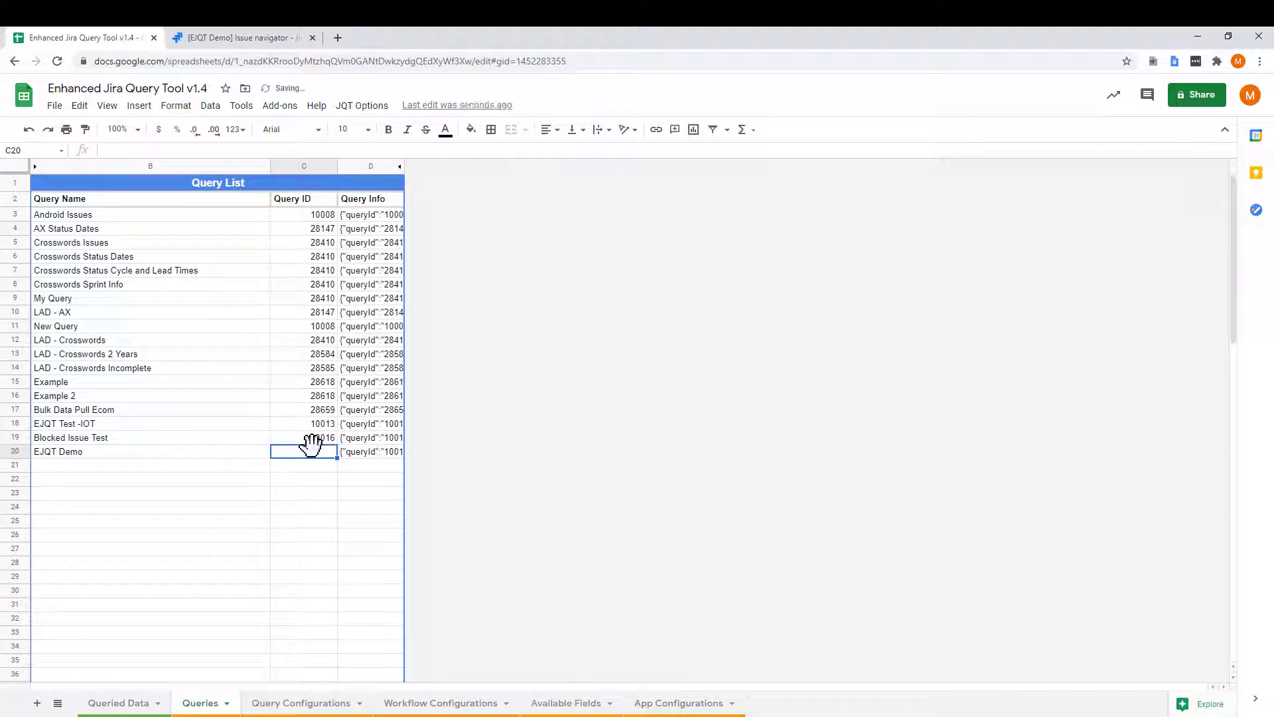
{"action": "left_click", "coordinate": [297, 494]}
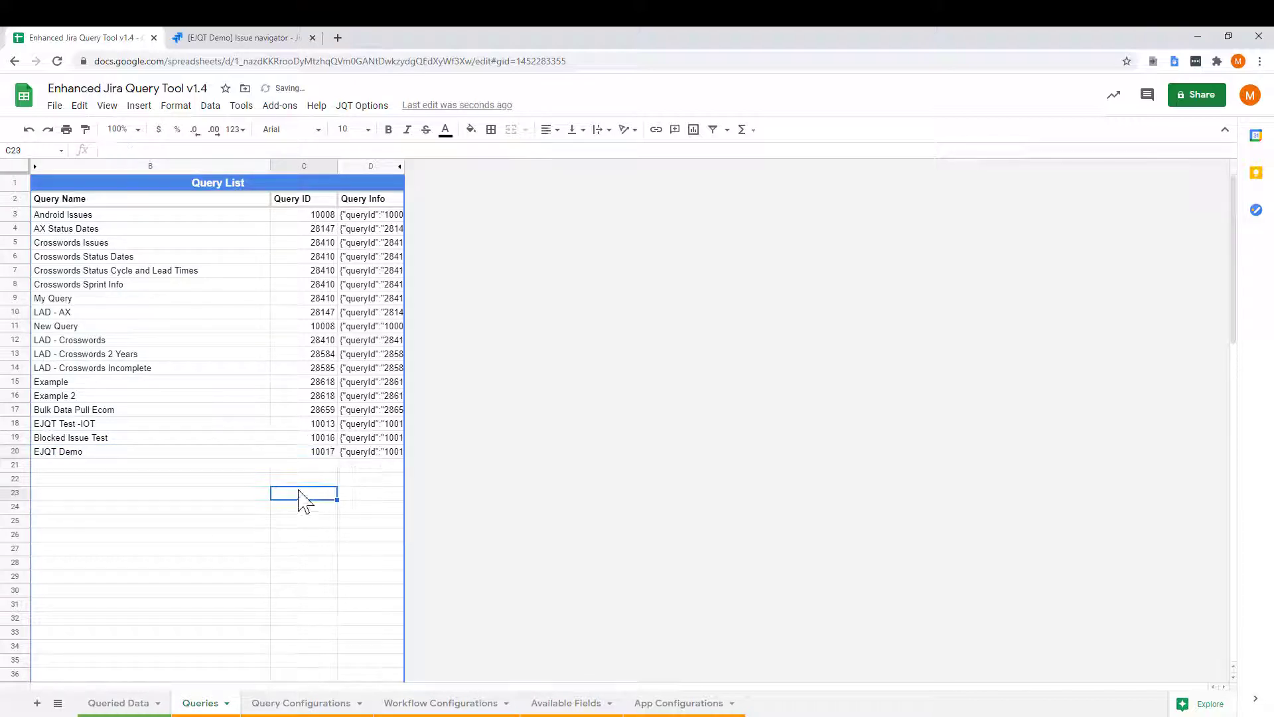
Step: Set the selected query on the Queried Data sheet to EJQT Demo
{"action": "left_click", "coordinate": [126, 707]}
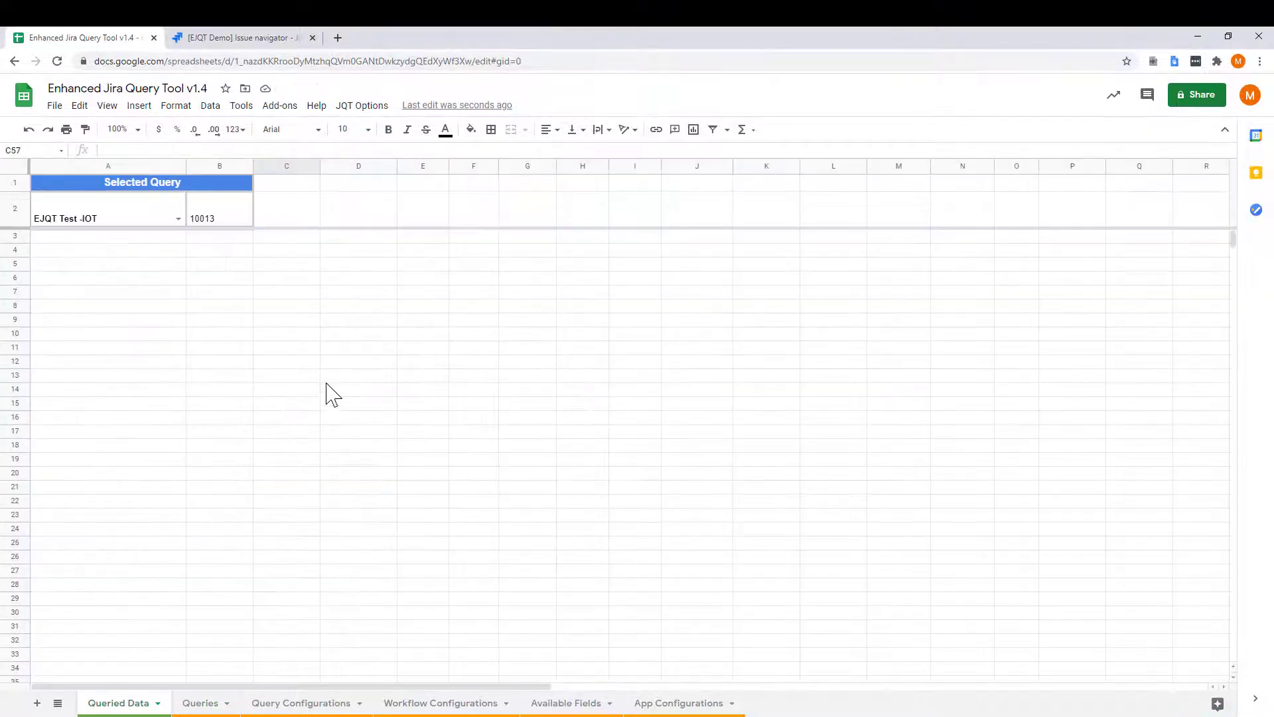
{"action": "left_click", "coordinate": [178, 219]}
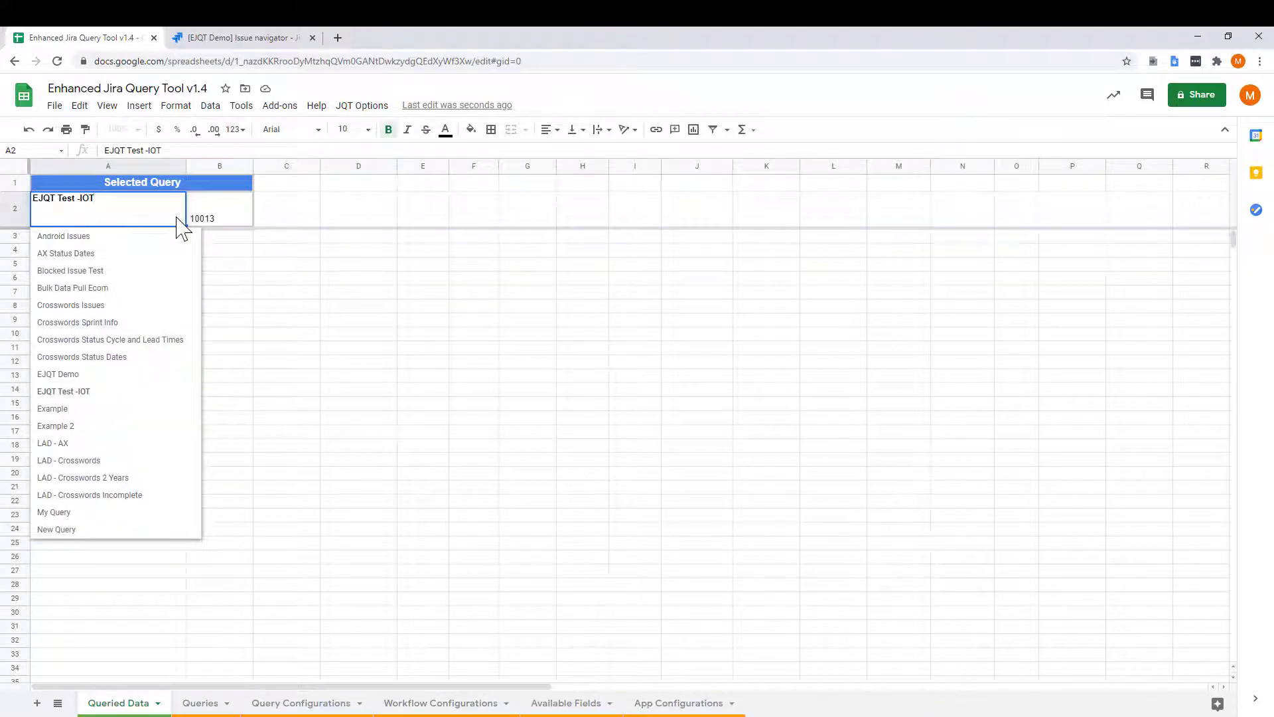
{"action": "left_click", "coordinate": [74, 376]}
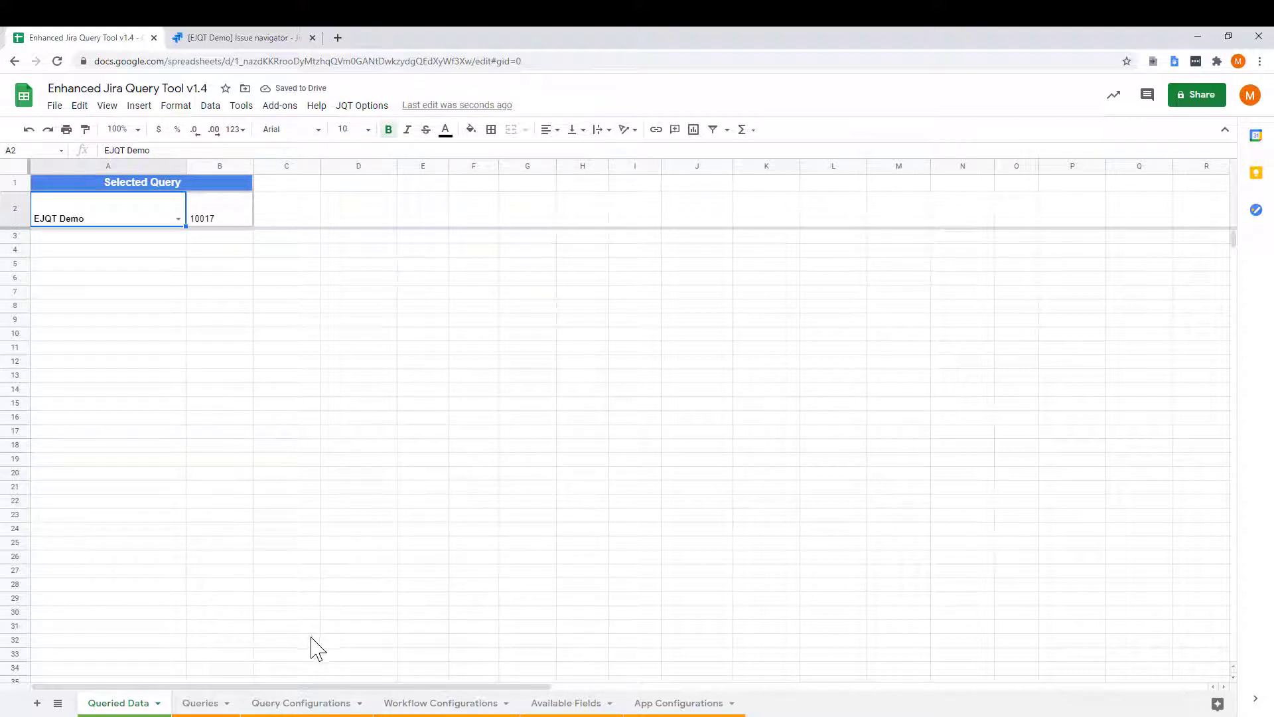
Step: Clear the four existing fieldNames entries and their customFieldNames on the Query Configurations sheet
{"action": "left_click", "coordinate": [300, 703]}
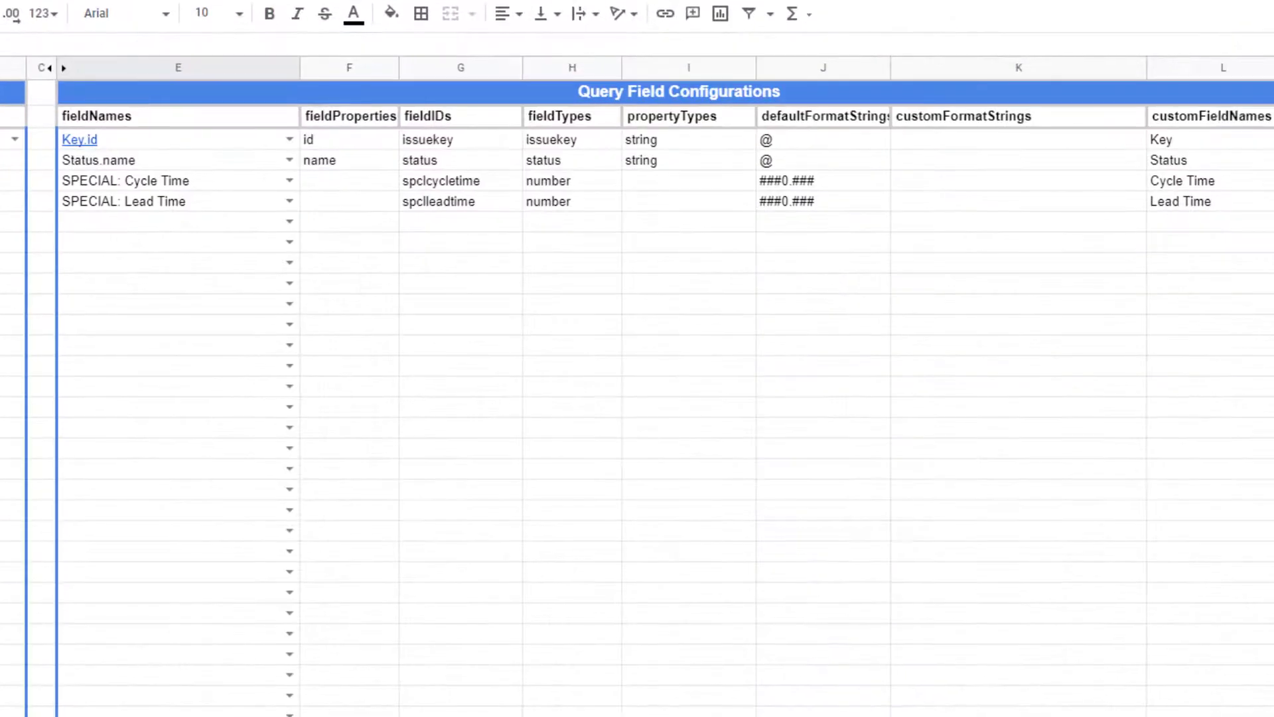
{"action": "left_click_drag", "start_coordinate": [136, 140], "coordinate": [148, 200]}
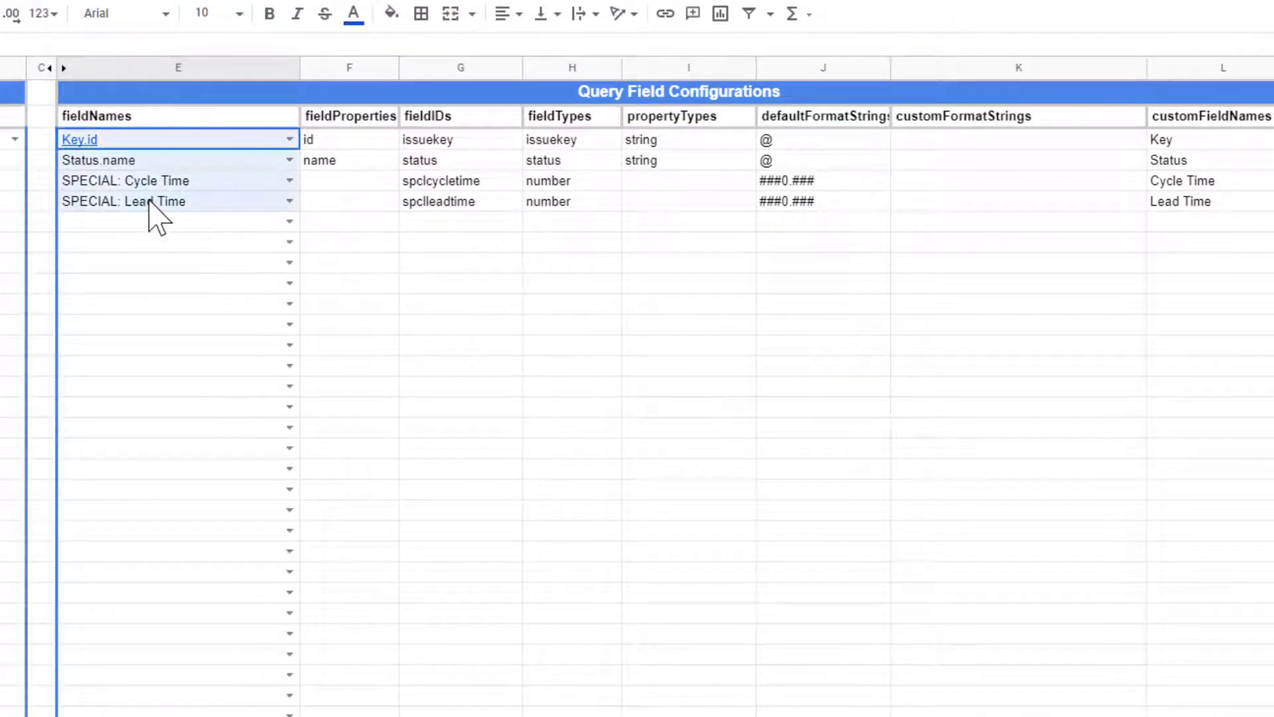
{"action": "key", "text": "Delete"}
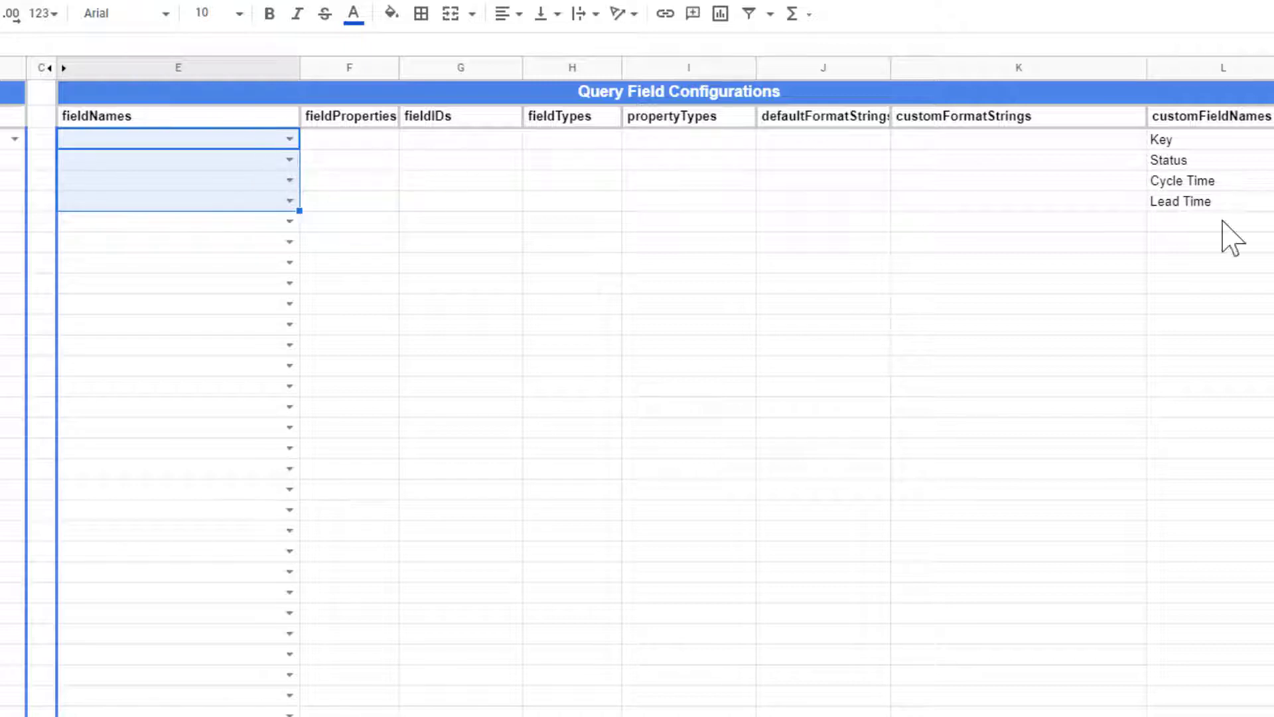
{"action": "left_click_drag", "start_coordinate": [1258, 141], "coordinate": [1243, 199]}
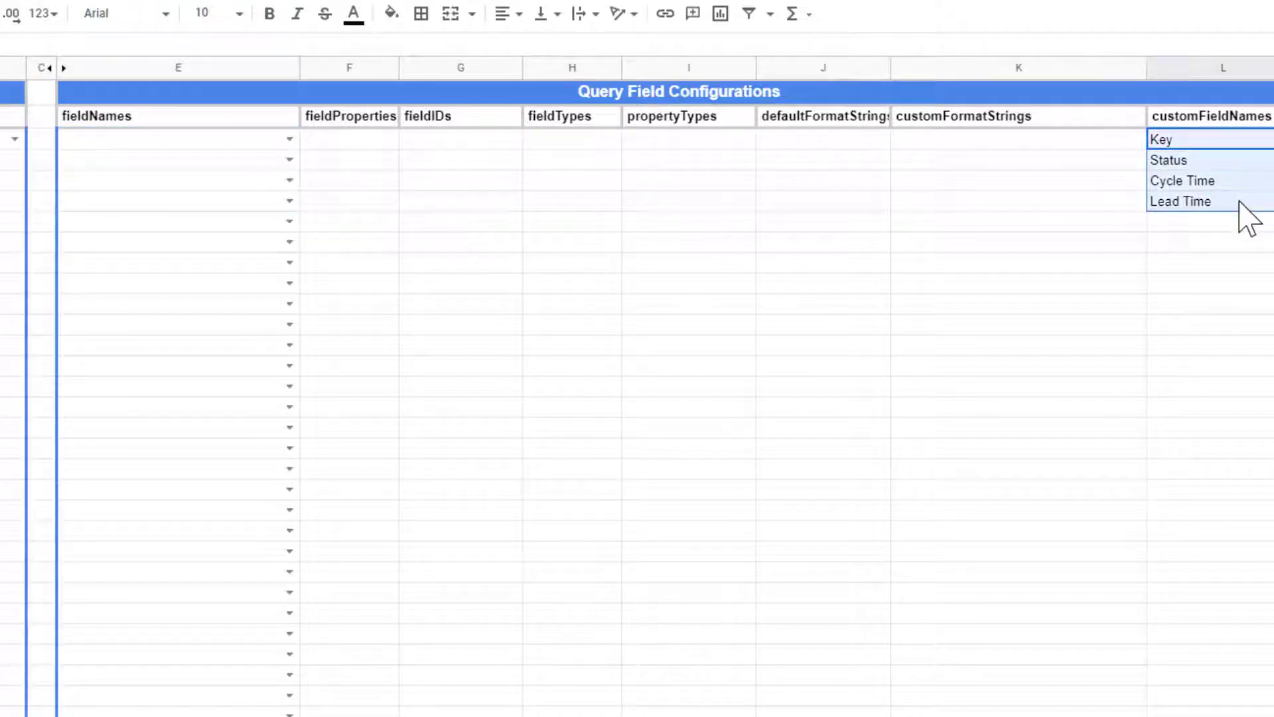
{"action": "key", "text": "Delete"}
Step: Enter Key.id and Status.name as the first two fieldNames of the query field configurations
{"action": "left_click", "coordinate": [216, 141]}
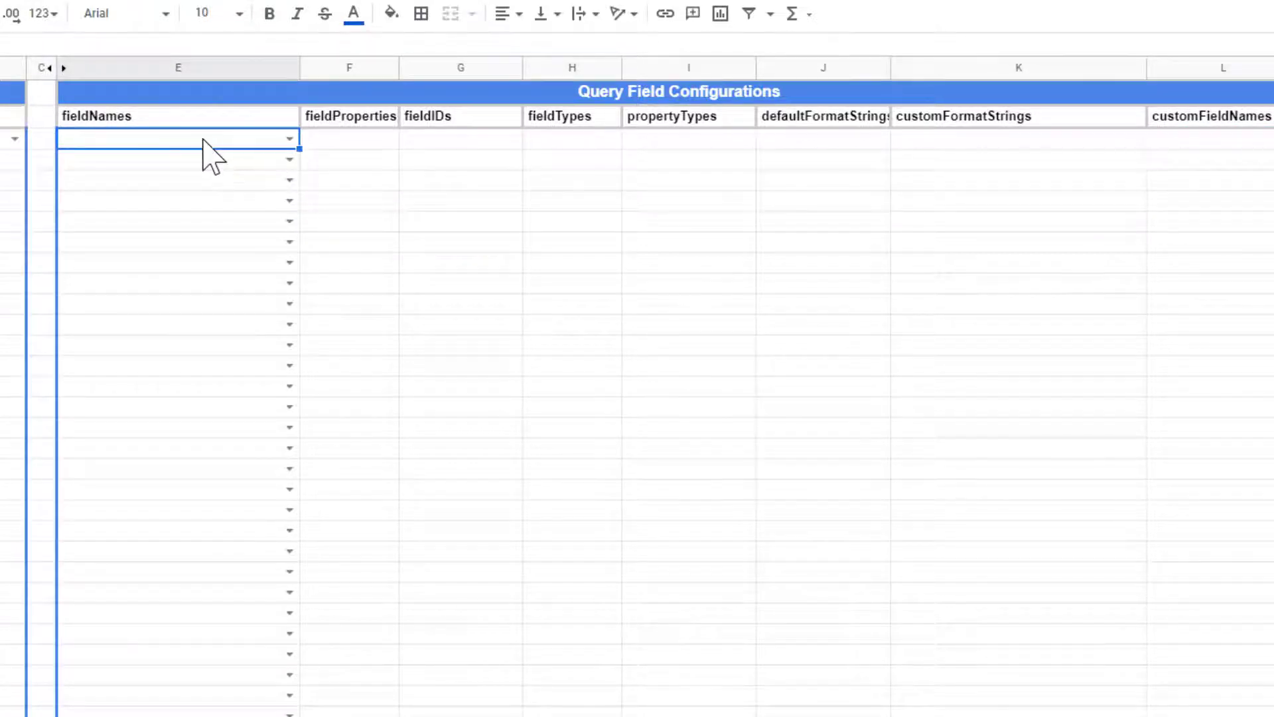
{"action": "type", "text": "Key"}
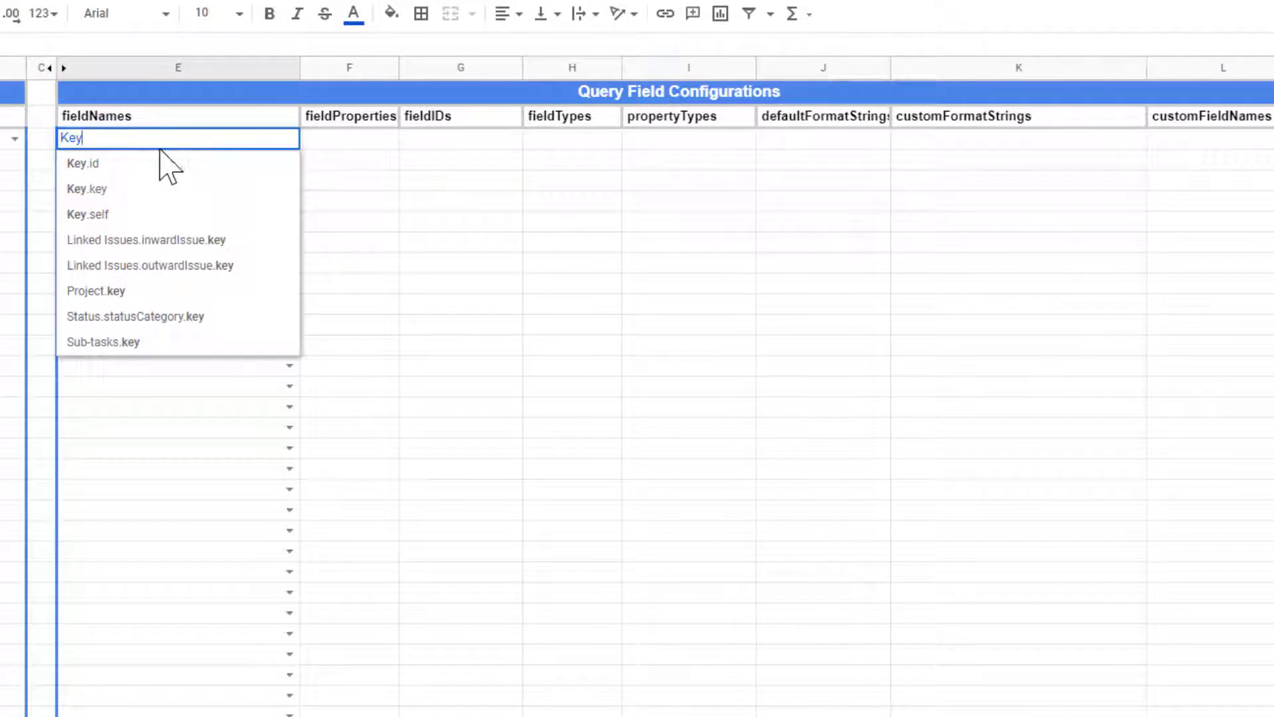
{"action": "left_click", "coordinate": [128, 167]}
{"action": "left_click", "coordinate": [136, 162]}
{"action": "type", "text": "s"}
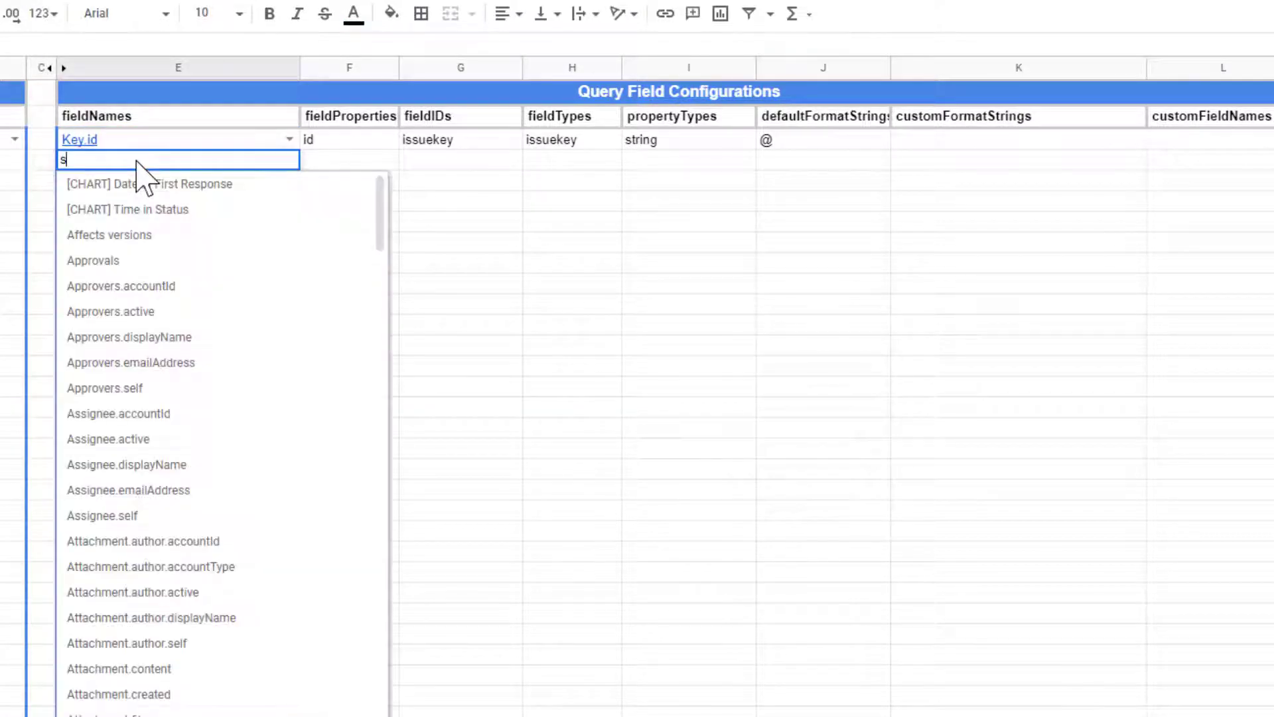
{"action": "type", "text": "tatus"}
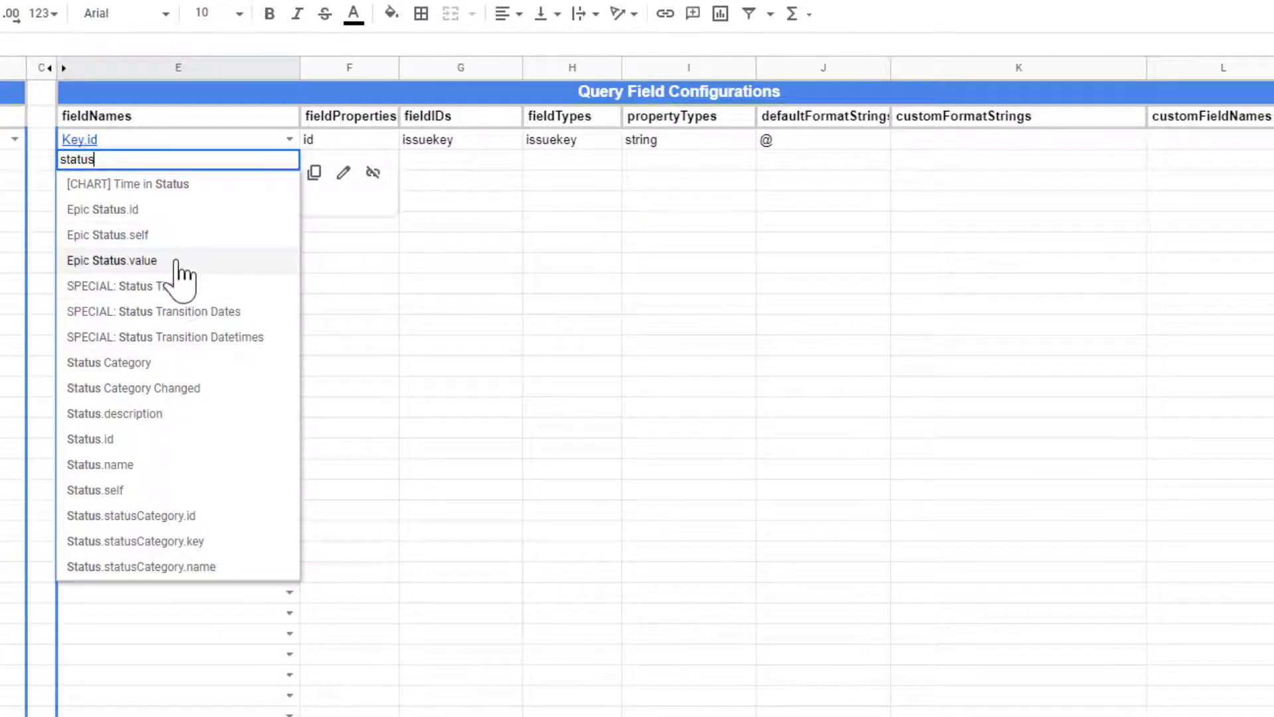
{"action": "type", "text": ".n"}
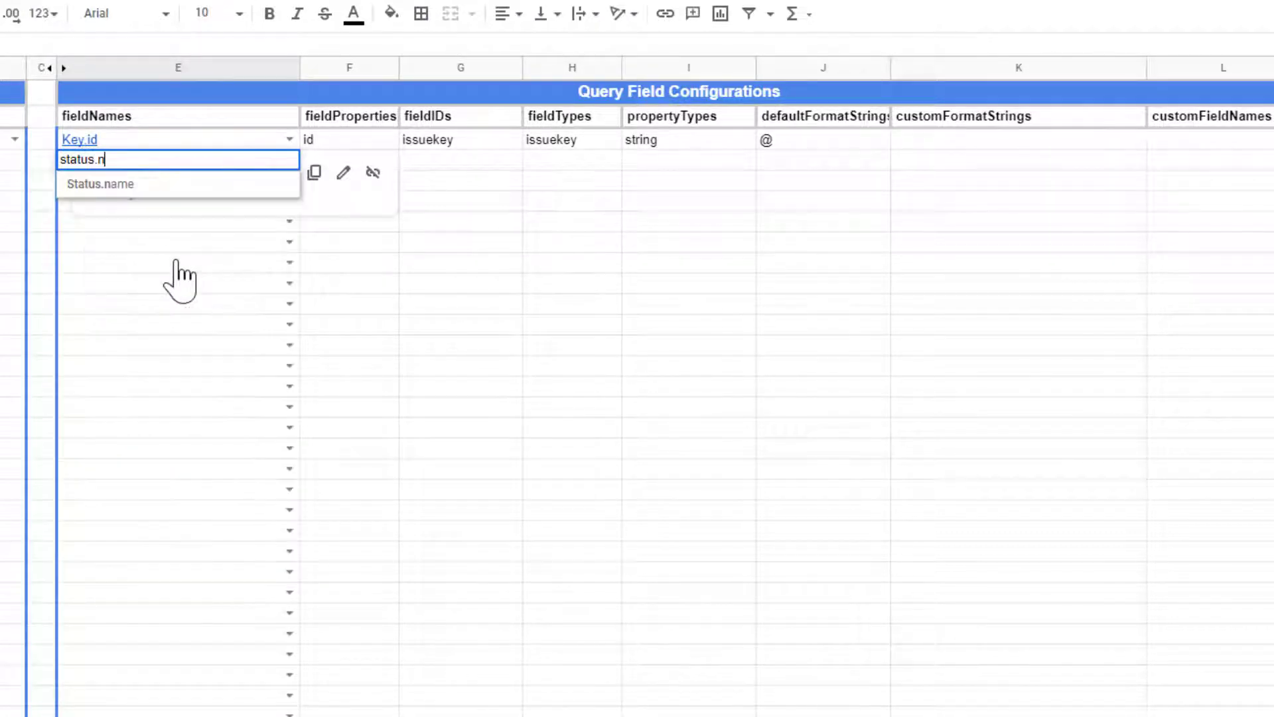
{"action": "left_click", "coordinate": [135, 189]}
{"action": "left_click", "coordinate": [112, 325]}
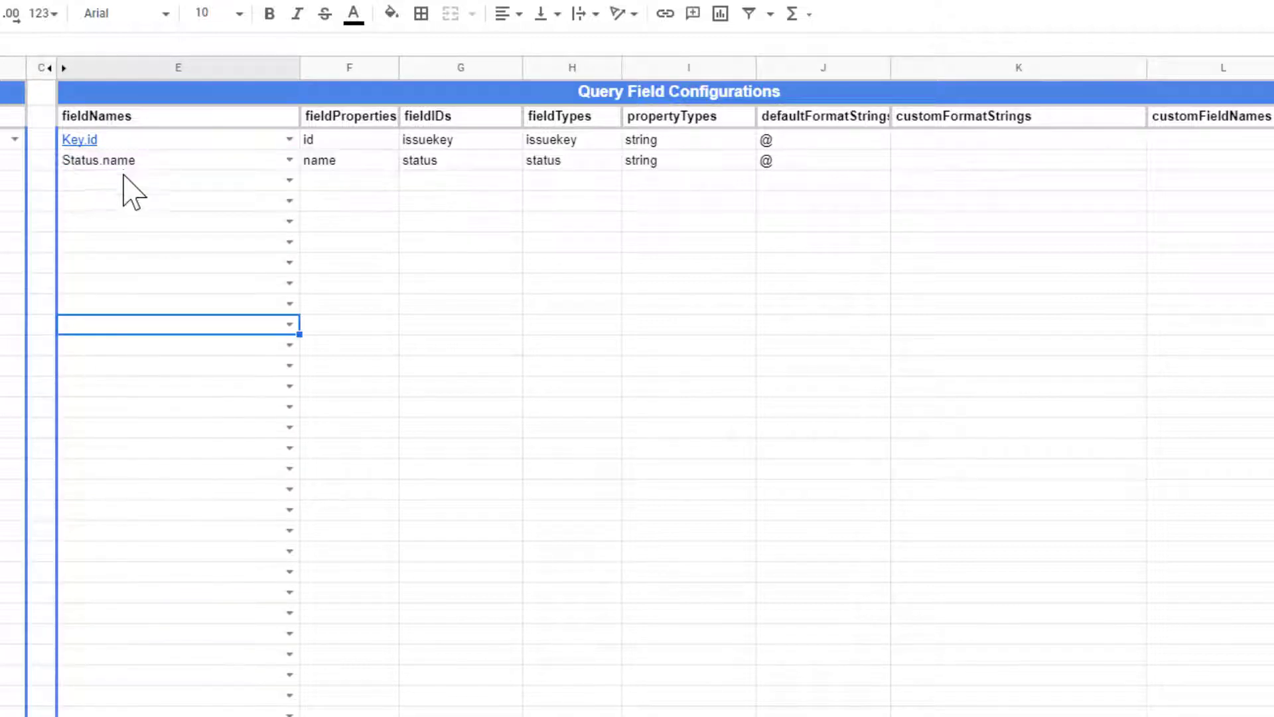
Step: Add Story Points as the third entry under fieldNames
{"action": "left_click", "coordinate": [126, 182]}
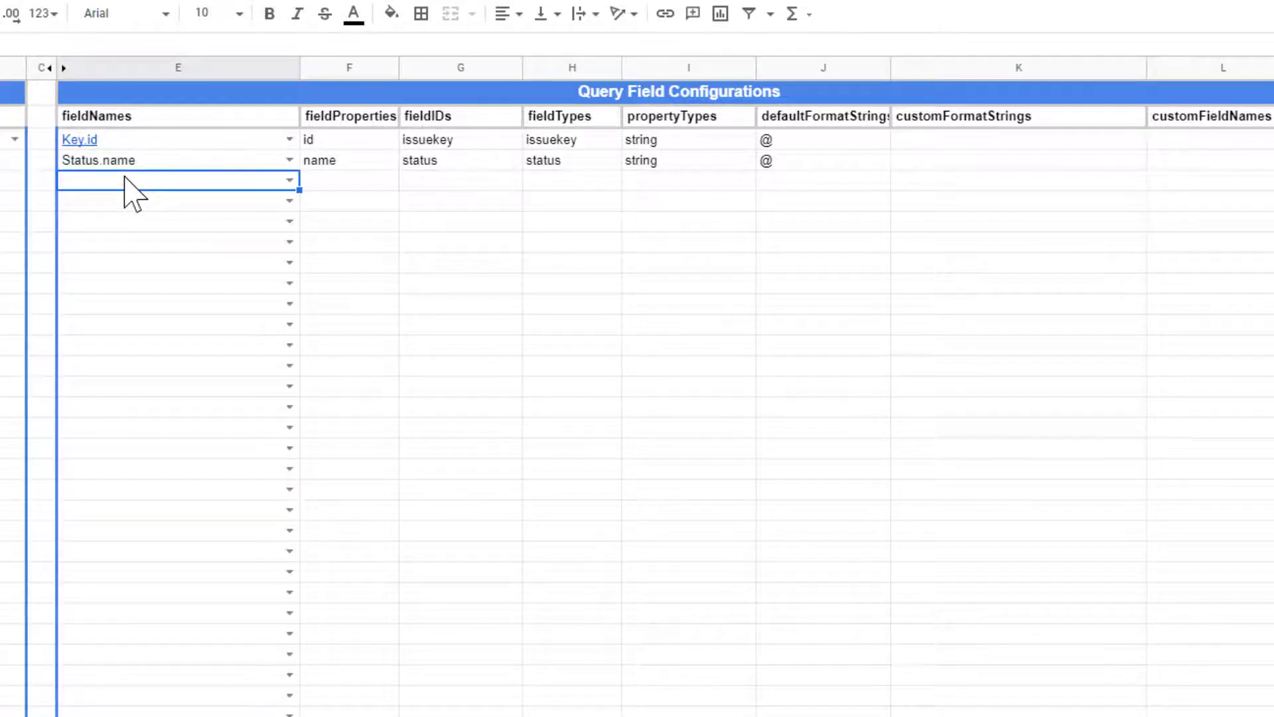
{"action": "type", "text": "story"}
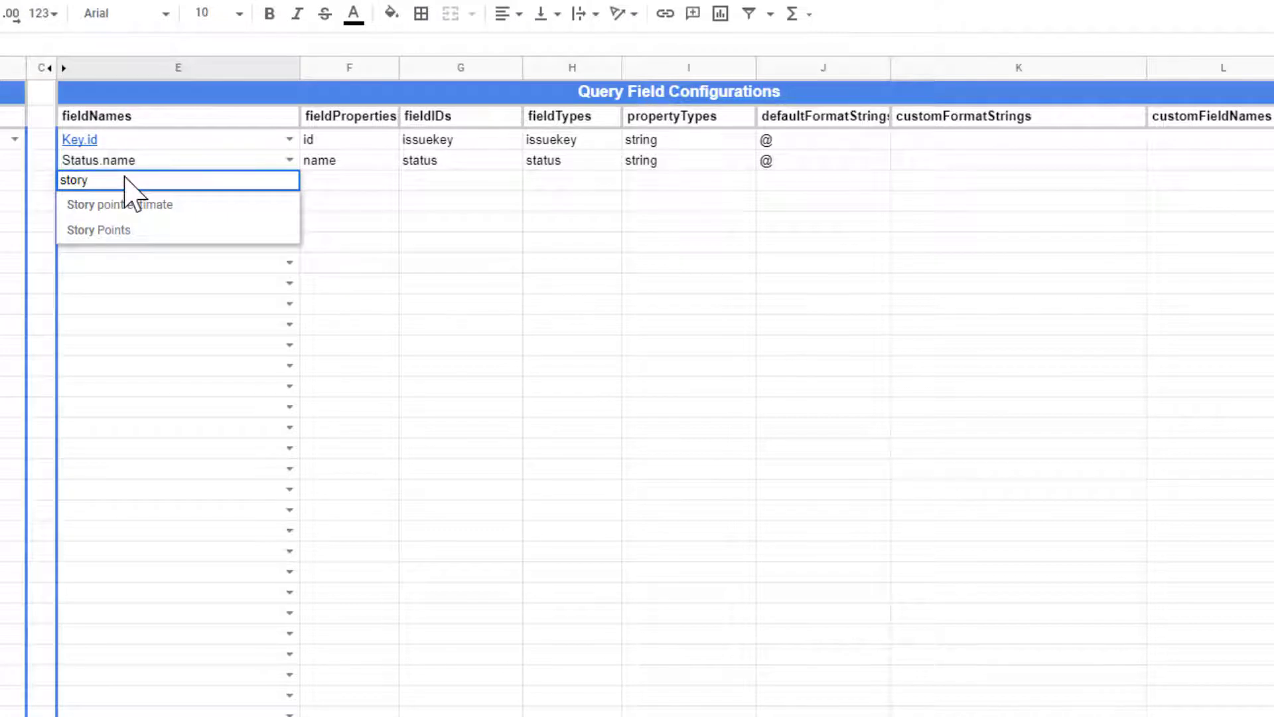
{"action": "left_click", "coordinate": [113, 229]}
Step: Add SPECIAL: Cycle Time and SPECIAL: Lead Time as the fourth and fifth fieldNames entries
{"action": "left_click", "coordinate": [116, 202]}
{"action": "type", "text": "c"}
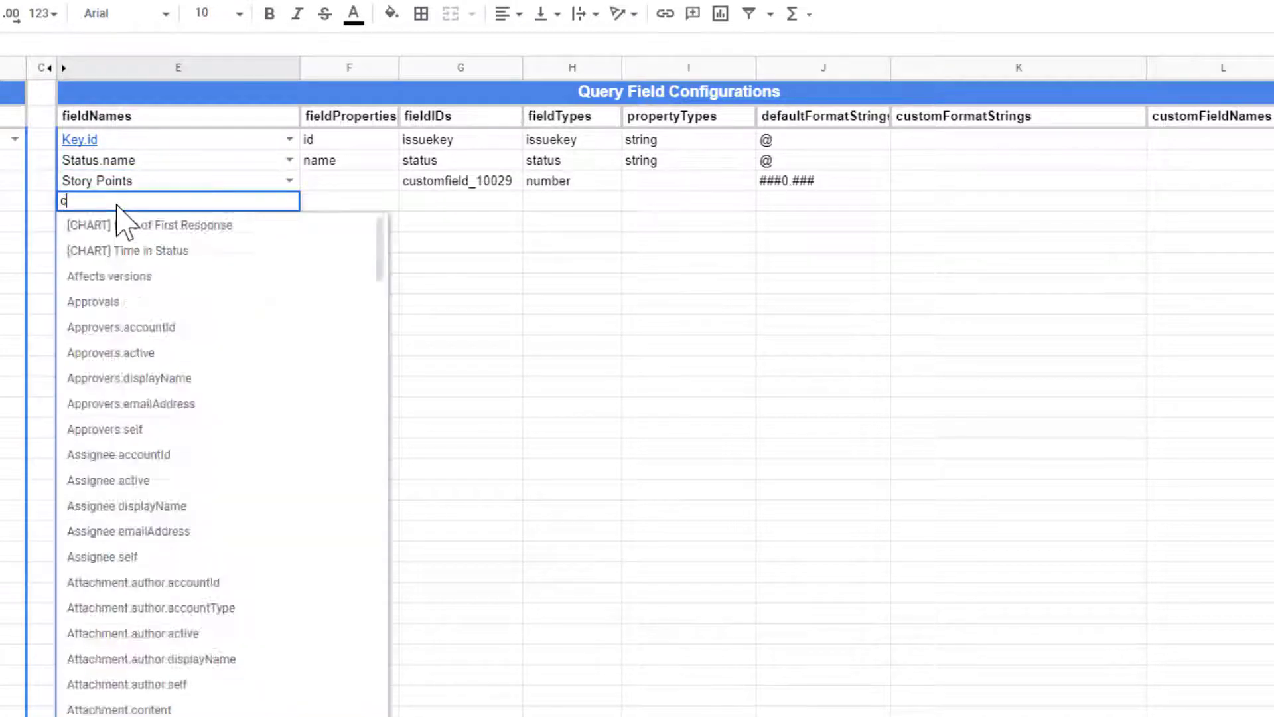
{"action": "type", "text": "ycle time"}
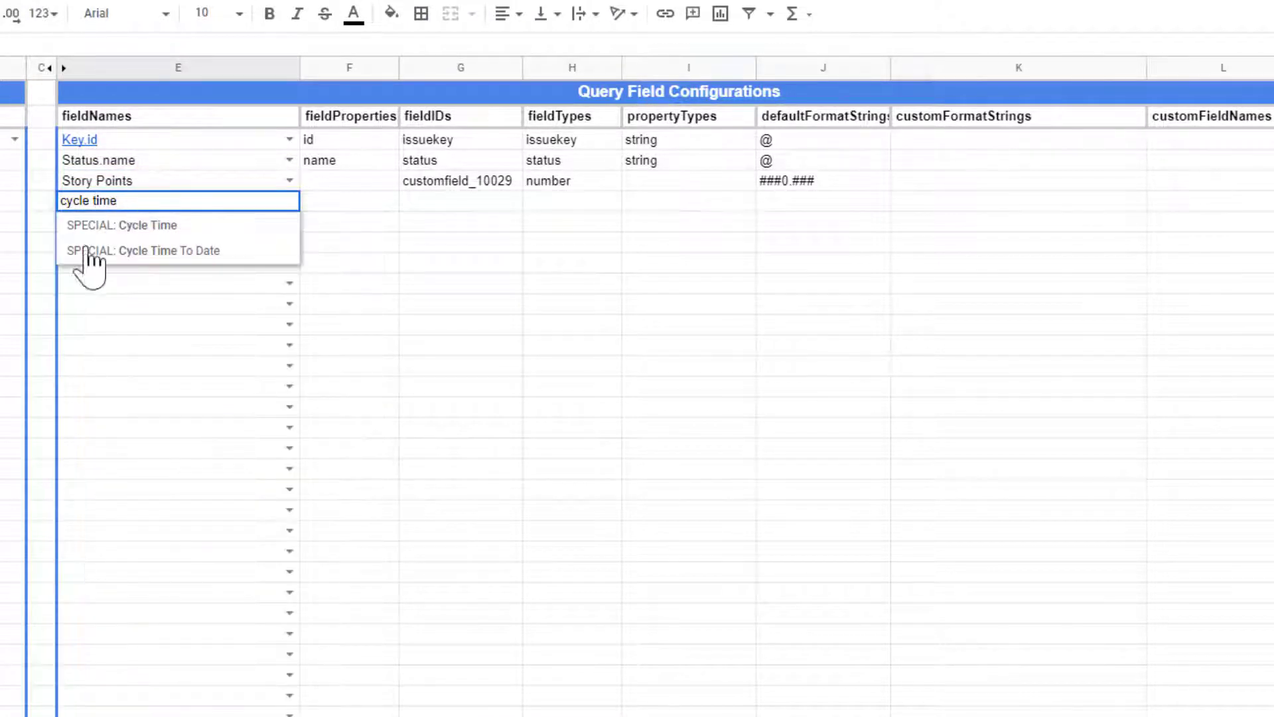
{"action": "left_click", "coordinate": [97, 232]}
{"action": "left_click", "coordinate": [111, 229]}
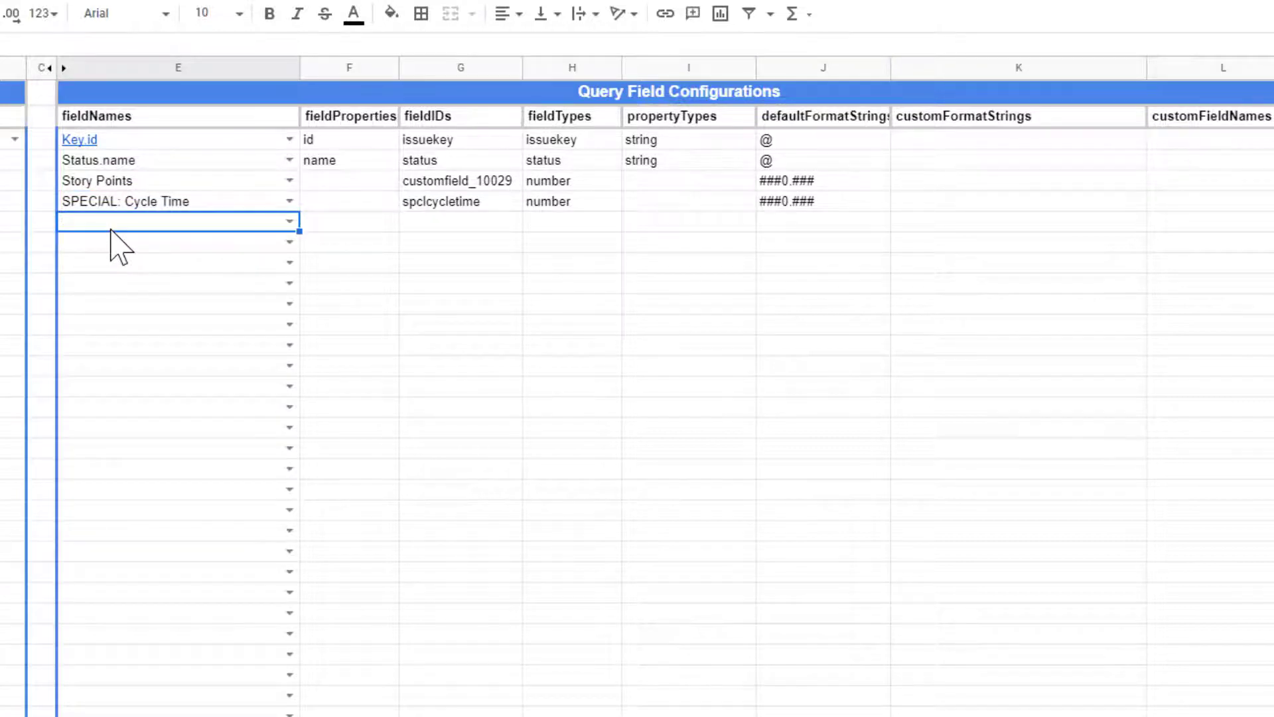
{"action": "type", "text": "lead time"}
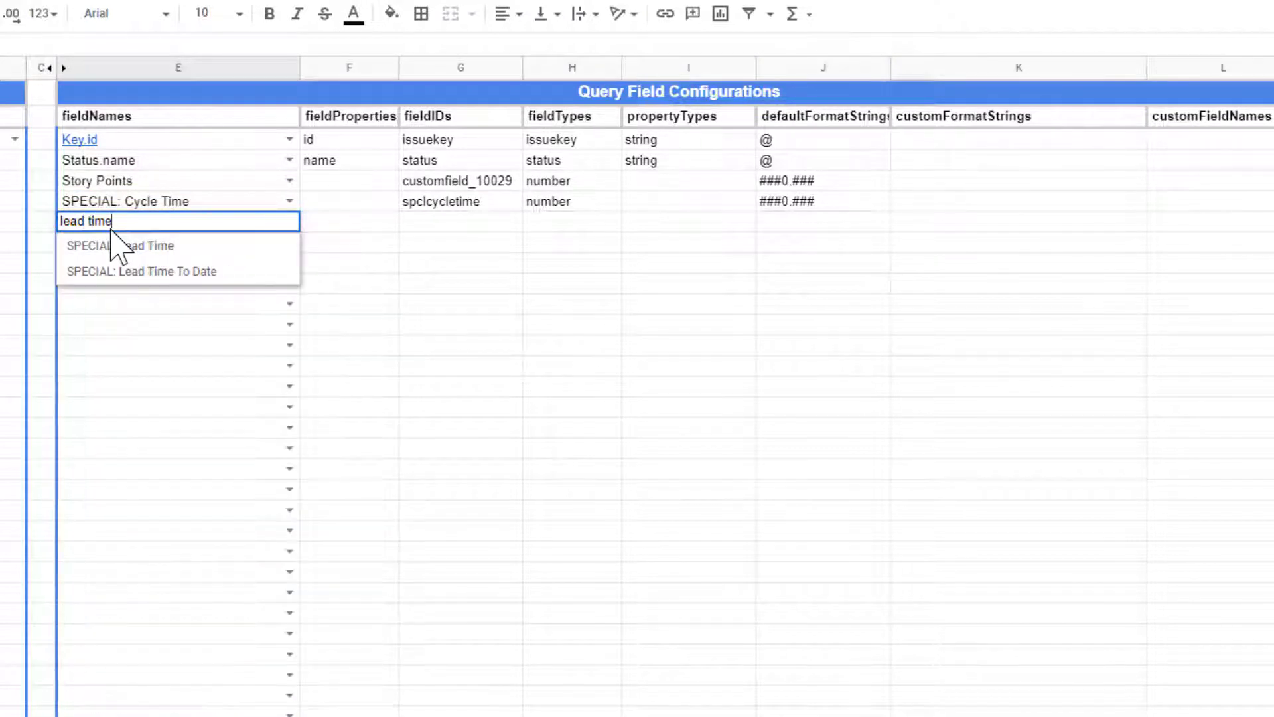
{"action": "left_click", "coordinate": [142, 248]}
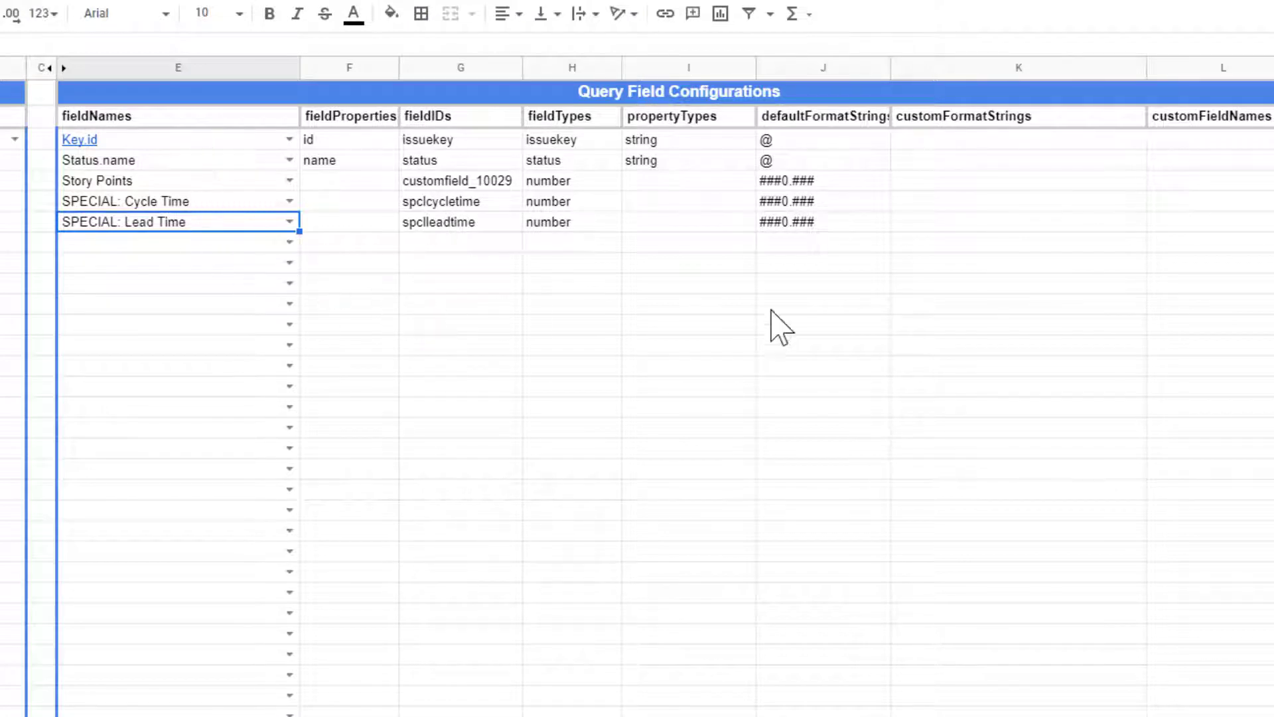
Step: Fill customFieldNames for the five fields with Key, Status, Story Points, Cycle Time and Lead Time
{"action": "mouse_move", "coordinate": [135, 142]}
{"action": "left_click", "coordinate": [1188, 144]}
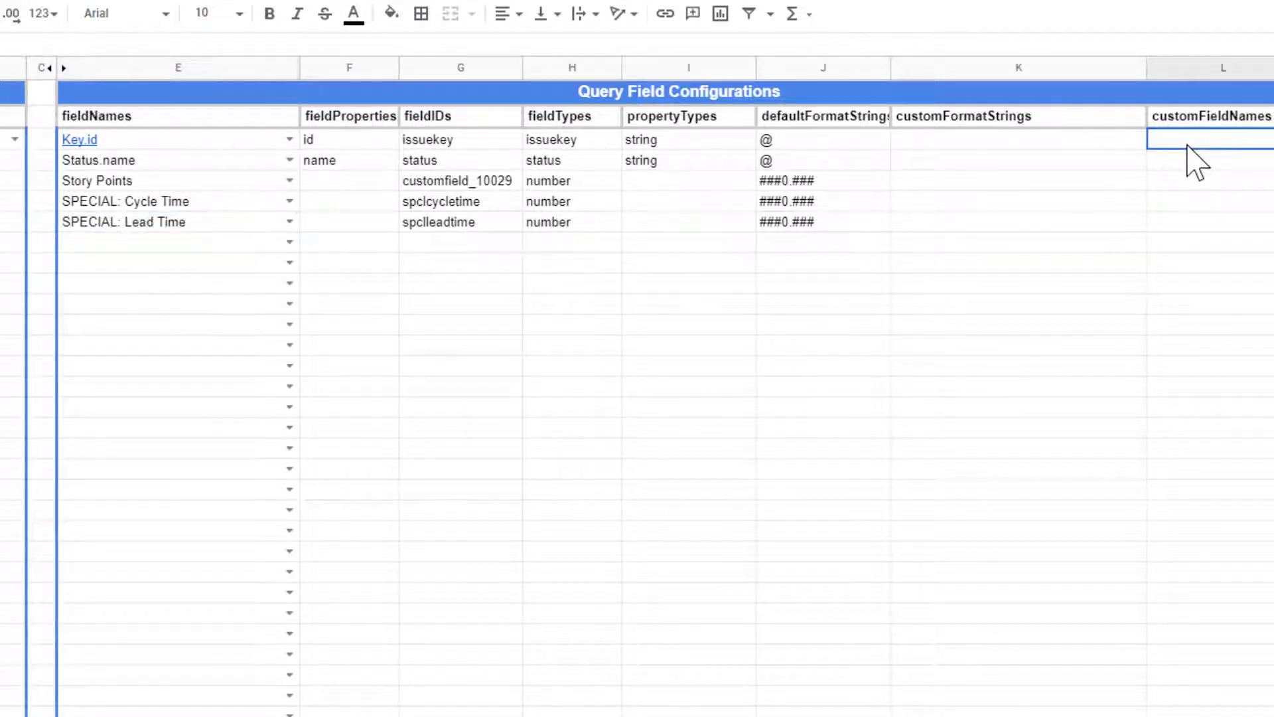
{"action": "type", "text": "Key"}
{"action": "key", "text": "Return"}
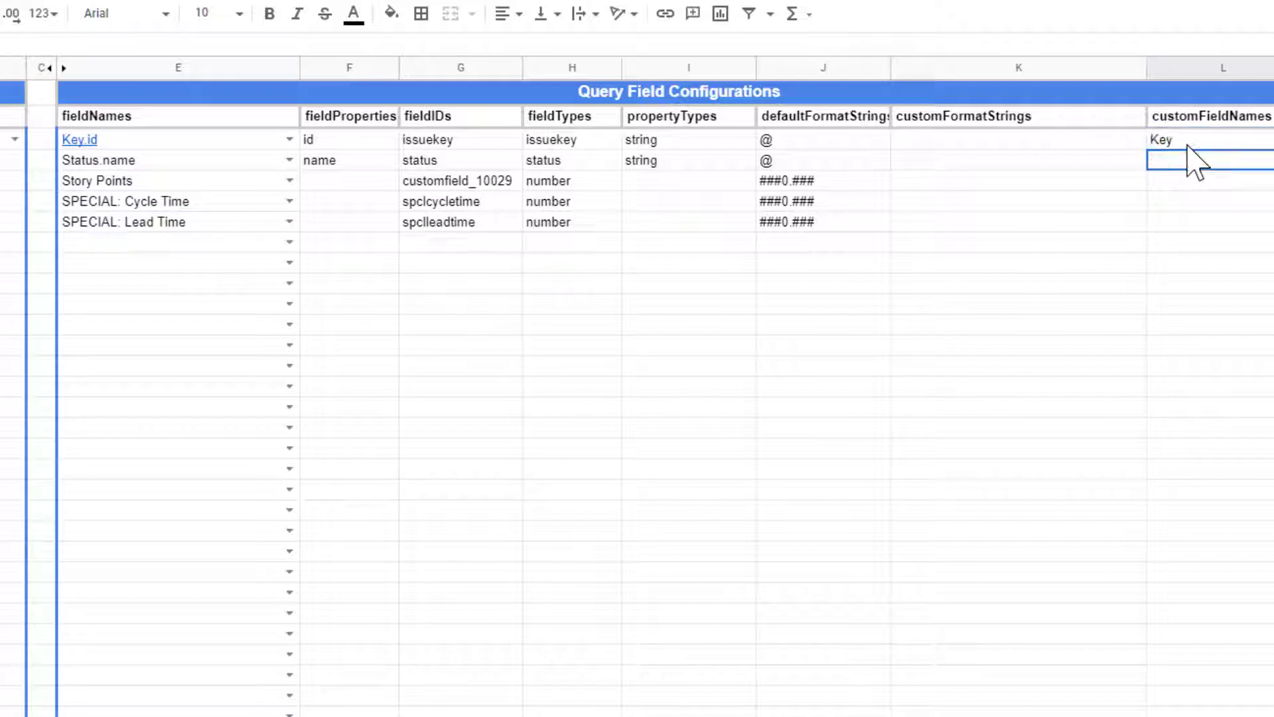
{"action": "type", "text": "Status"}
{"action": "key", "text": "Return"}
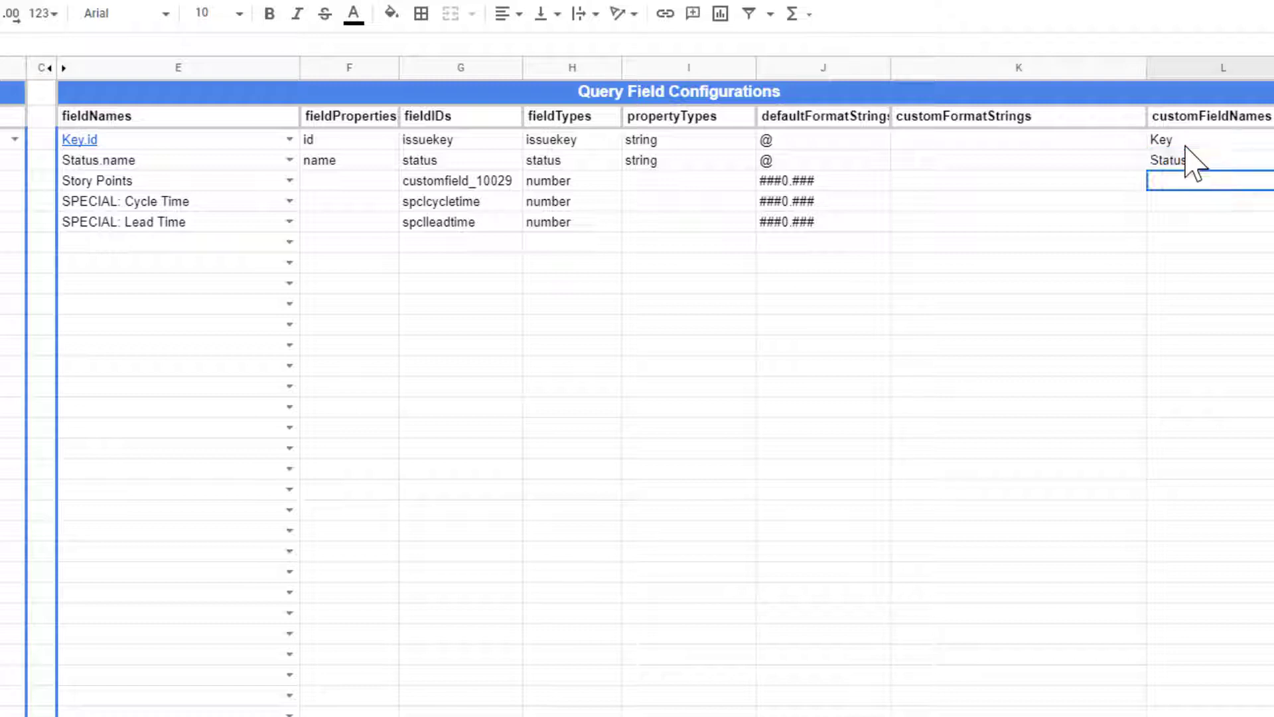
{"action": "type", "text": "Story Points"}
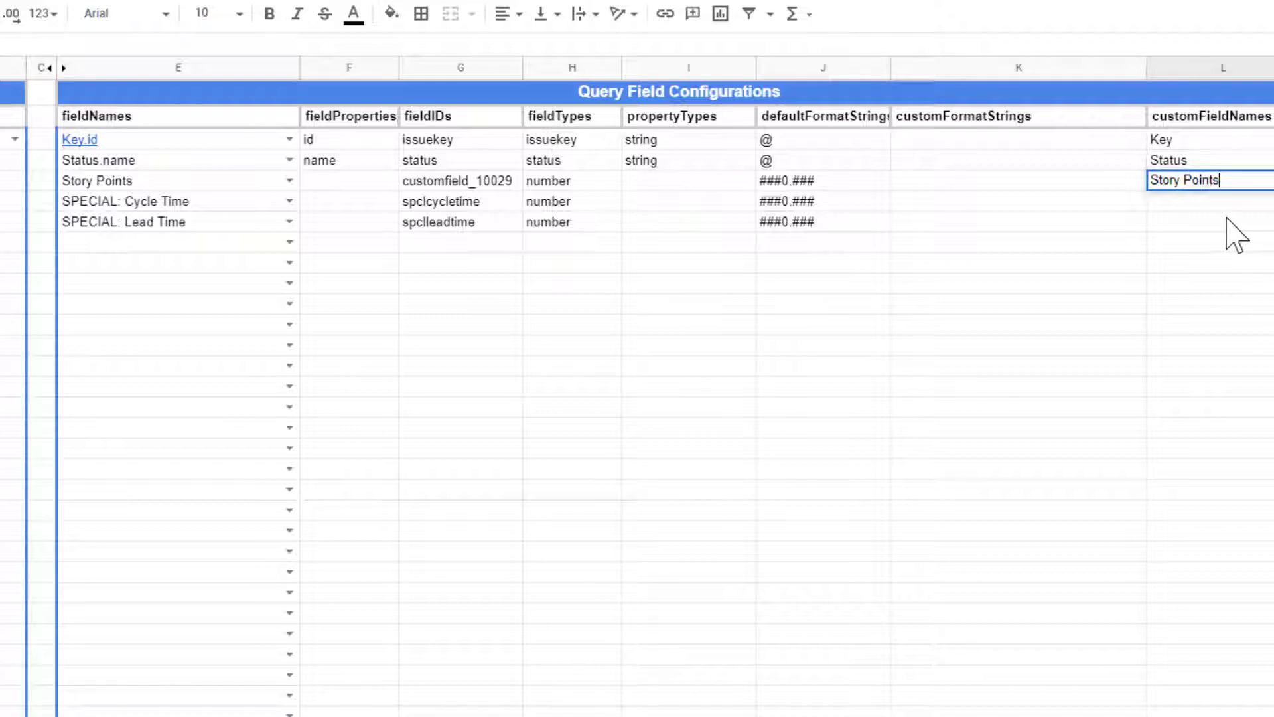
{"action": "key", "text": "Return"}
{"action": "type", "text": "Chycle Time"}
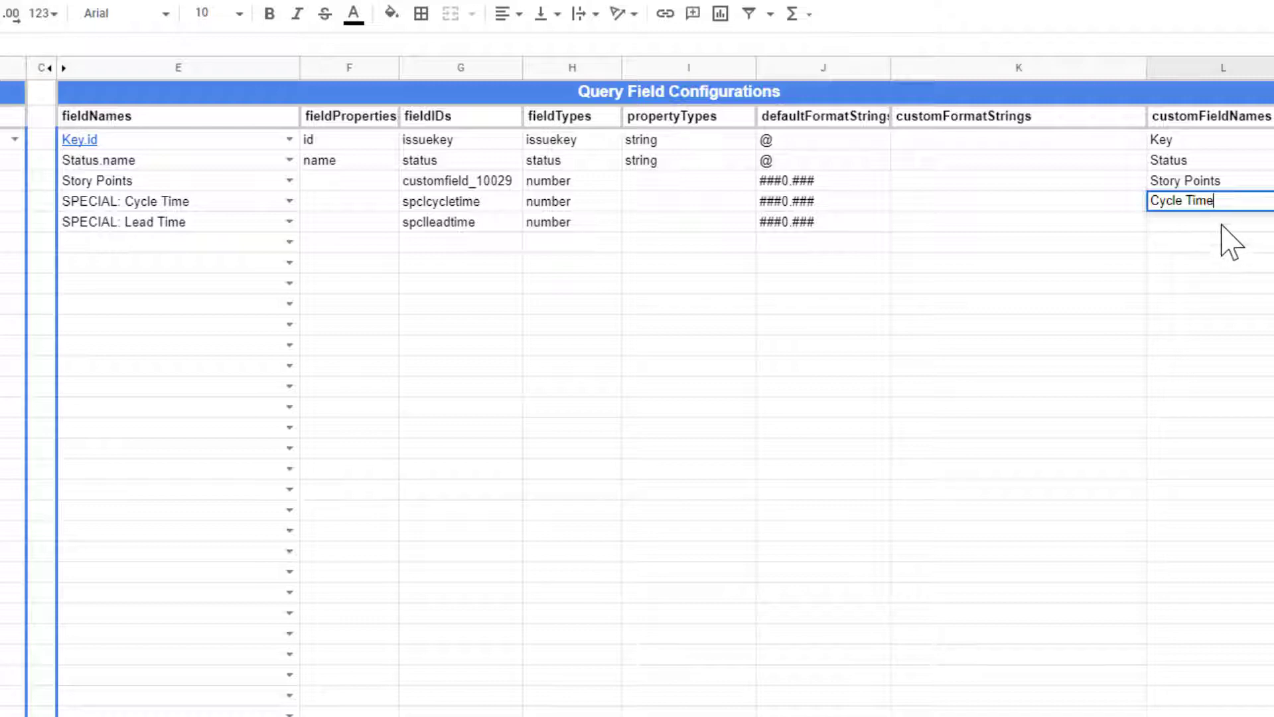
{"action": "key", "text": "Return"}
{"action": "type", "text": "Lead Time"}
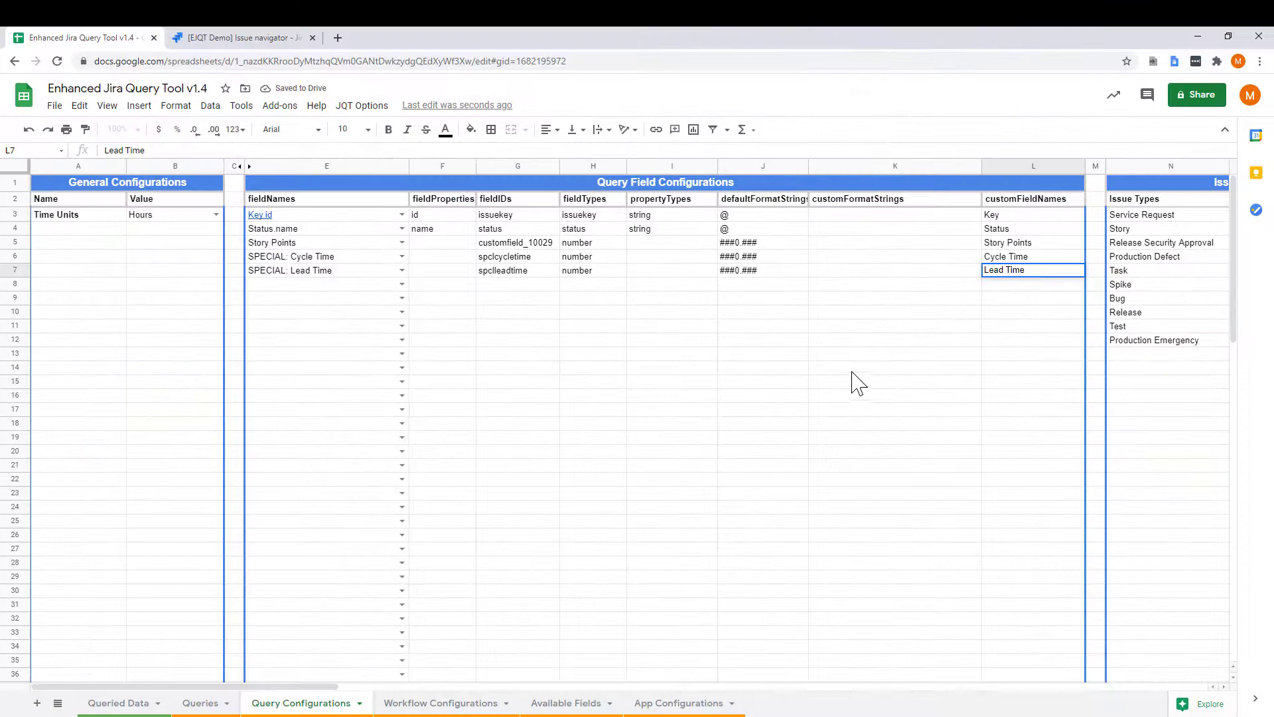
Step: Run the EJQT Demo query to fill the Queried Data sheet with the configured fields
{"action": "left_click", "coordinate": [853, 372]}
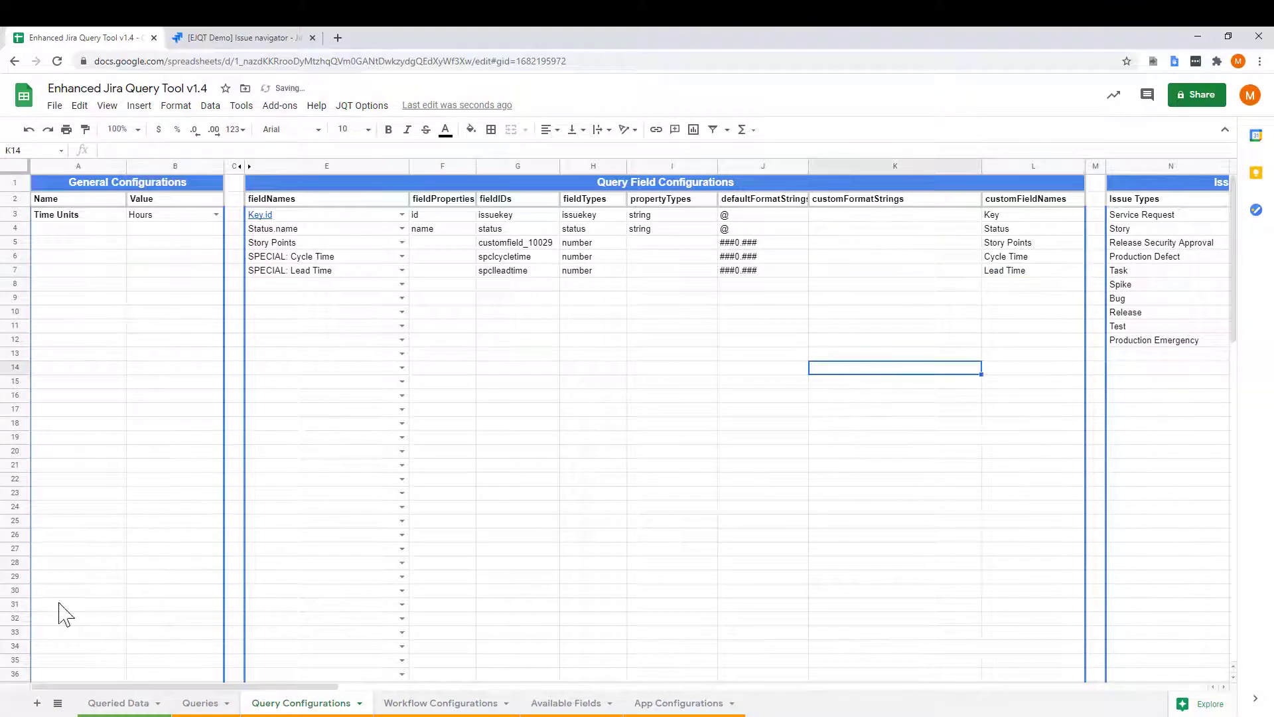
{"action": "left_click", "coordinate": [115, 705]}
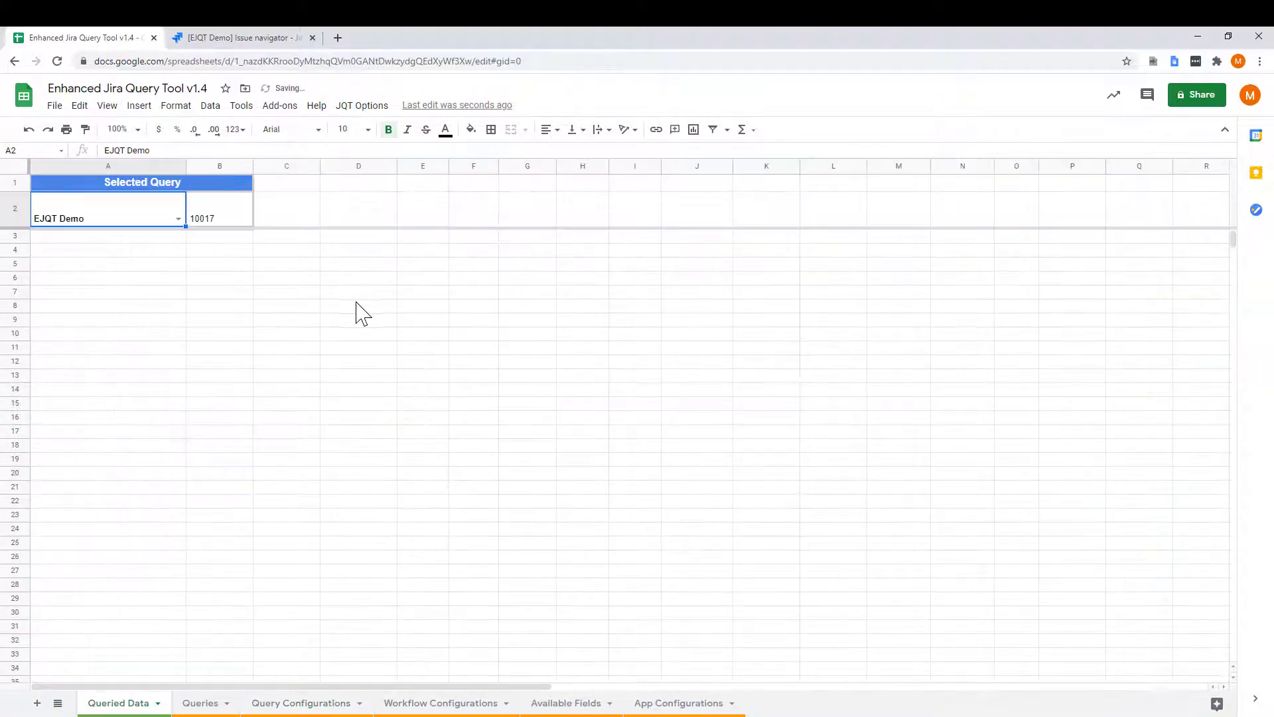
{"action": "left_click", "coordinate": [358, 110]}
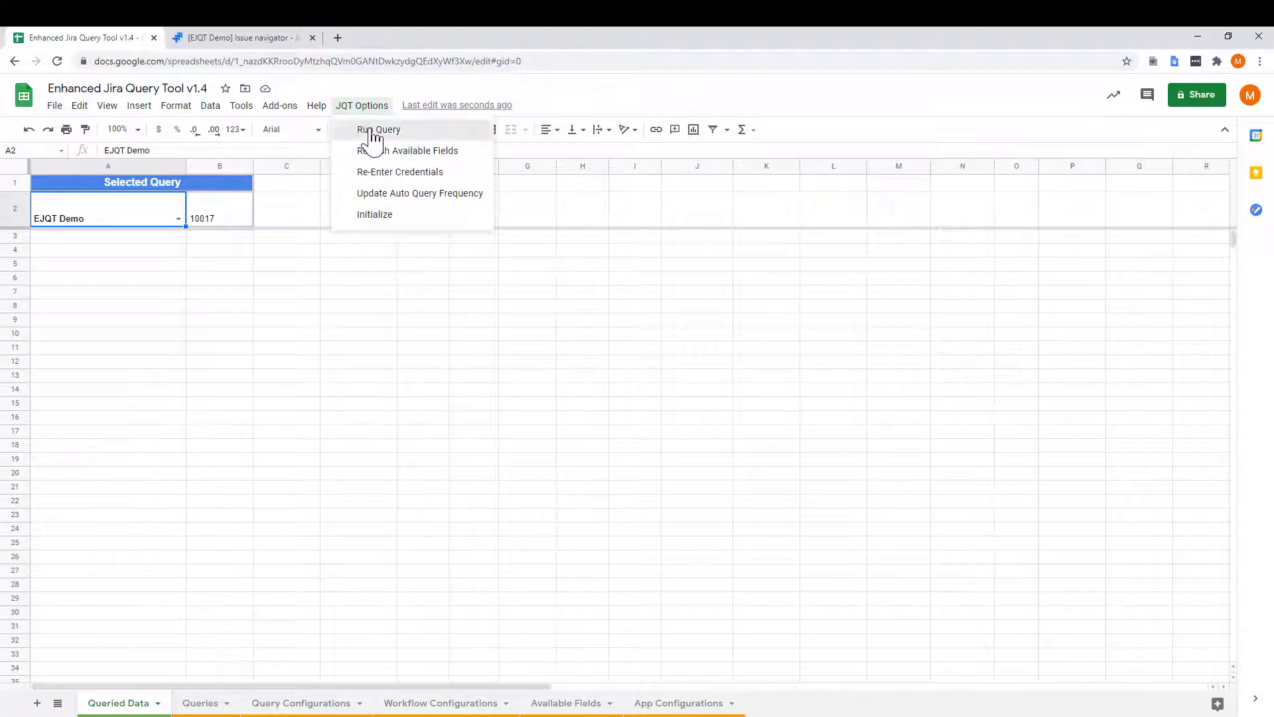
{"action": "left_click", "coordinate": [373, 131]}
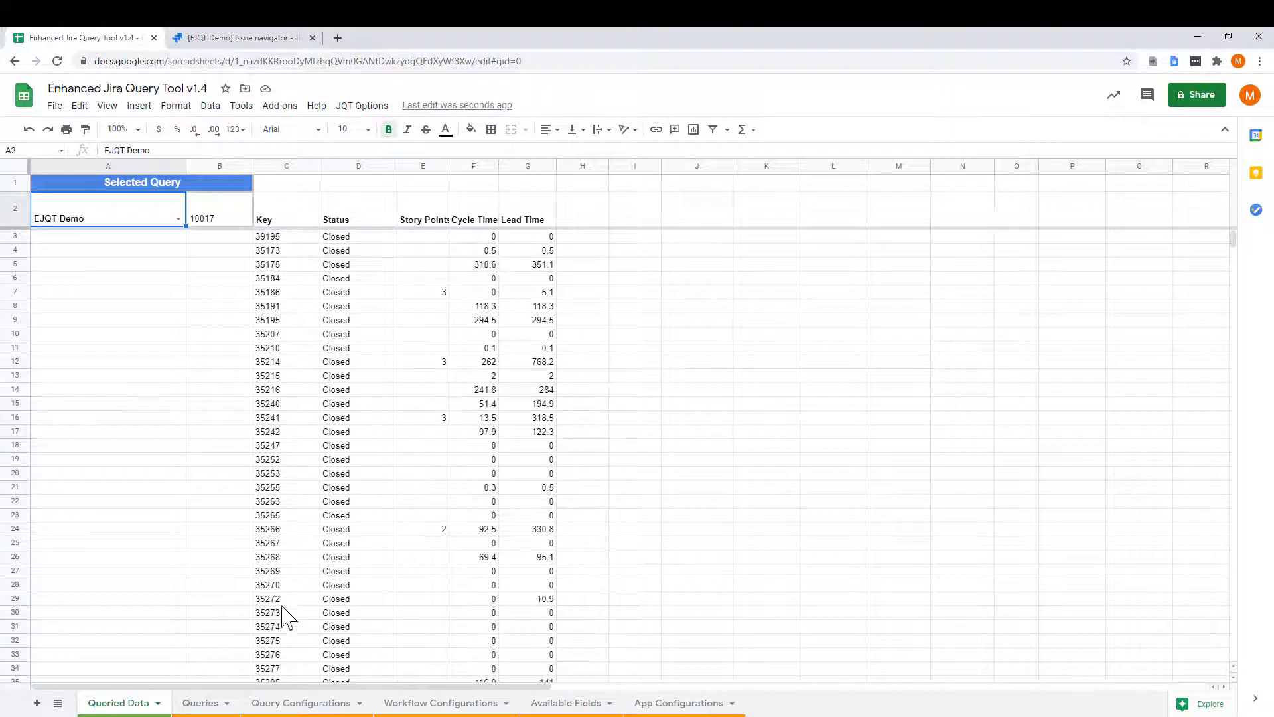
Step: Set customFormatStrings to ## for the Cycle Time and Lead Time fields in Query Configurations
{"action": "left_click", "coordinate": [310, 705]}
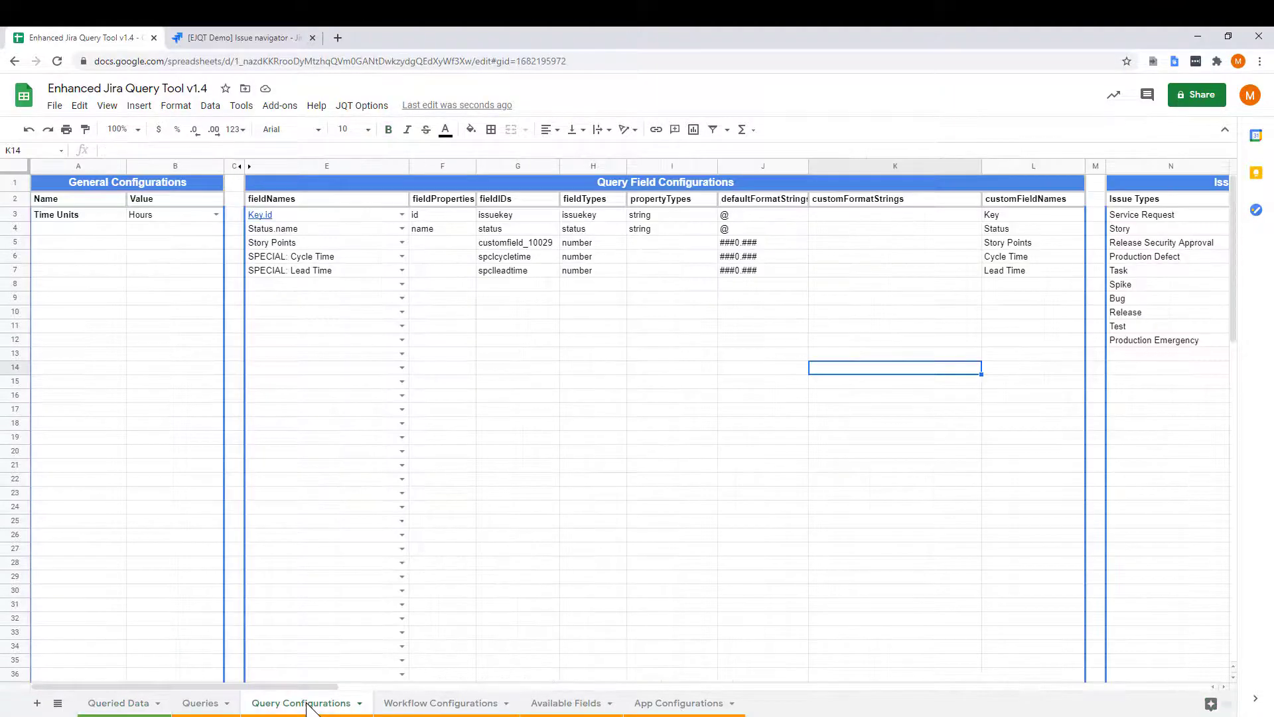
{"action": "left_click", "coordinate": [858, 260]}
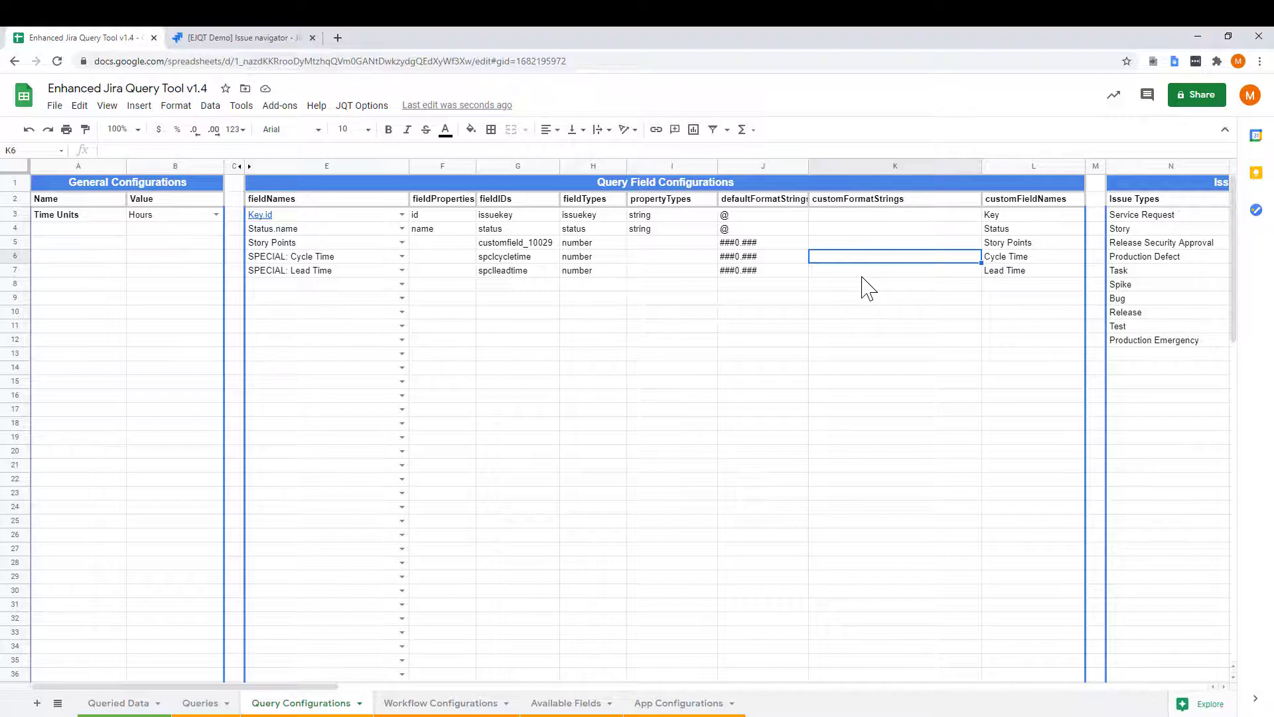
{"action": "type", "text": "##"}
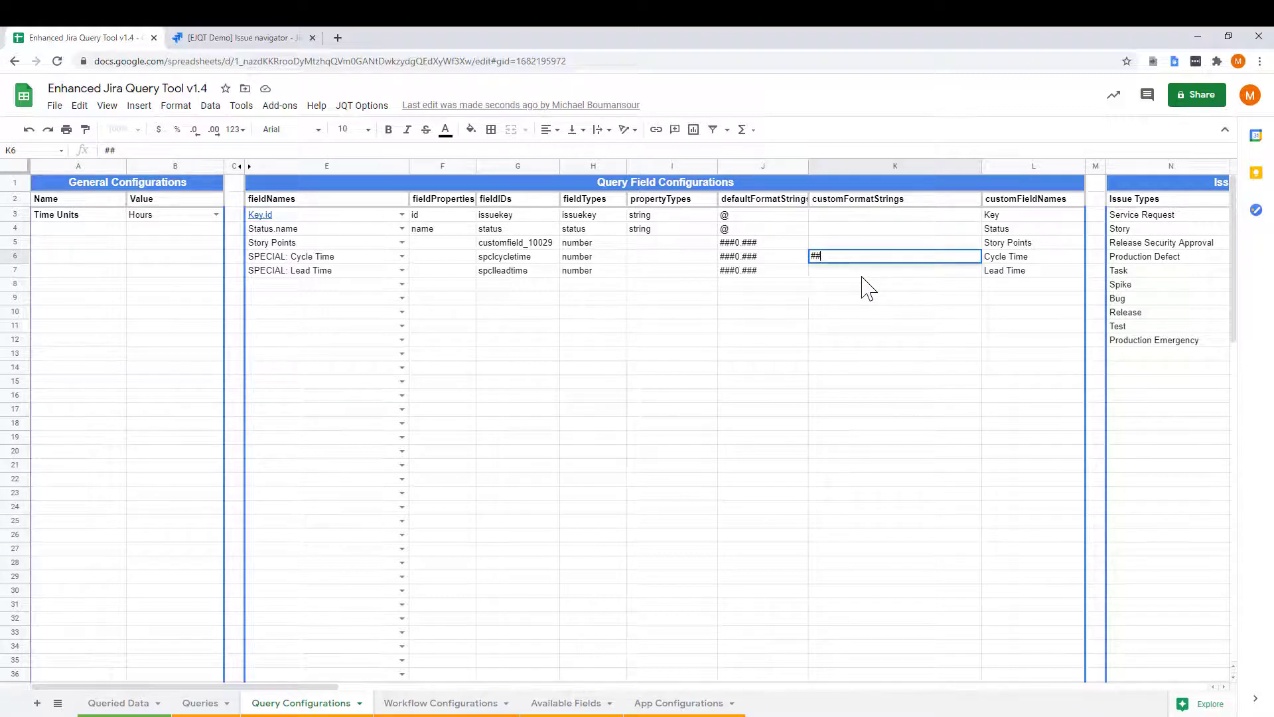
{"action": "key", "text": "Return"}
{"action": "type", "text": "##"}
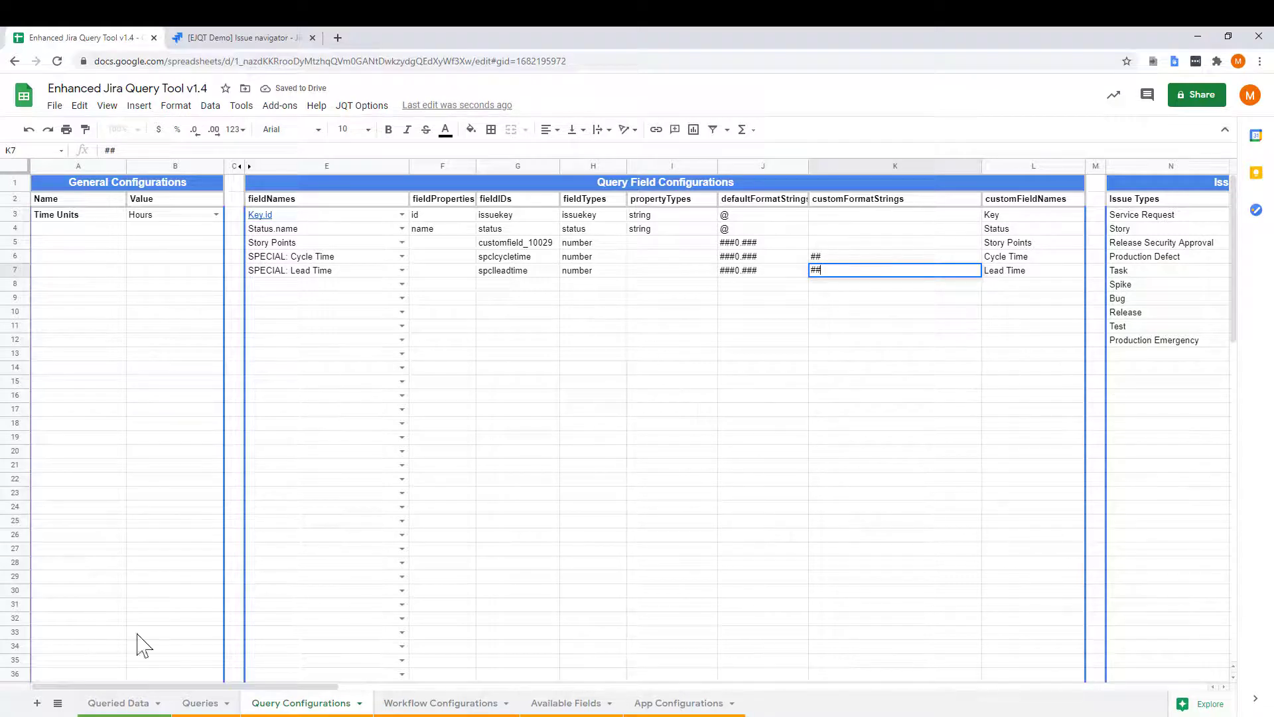
{"action": "left_click", "coordinate": [871, 483]}
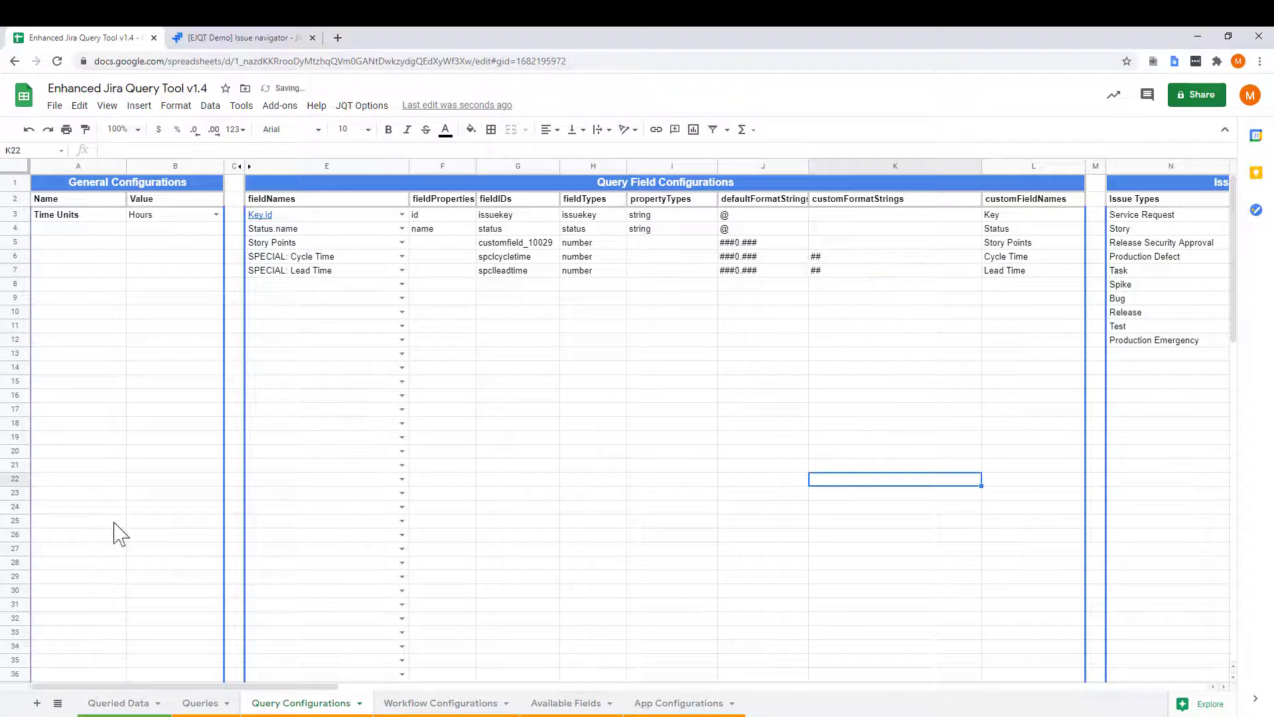
Step: Rerun the EJQT Demo query from the Queried Data sheet to apply the new number formats
{"action": "left_click", "coordinate": [116, 703]}
{"action": "left_click", "coordinate": [361, 105]}
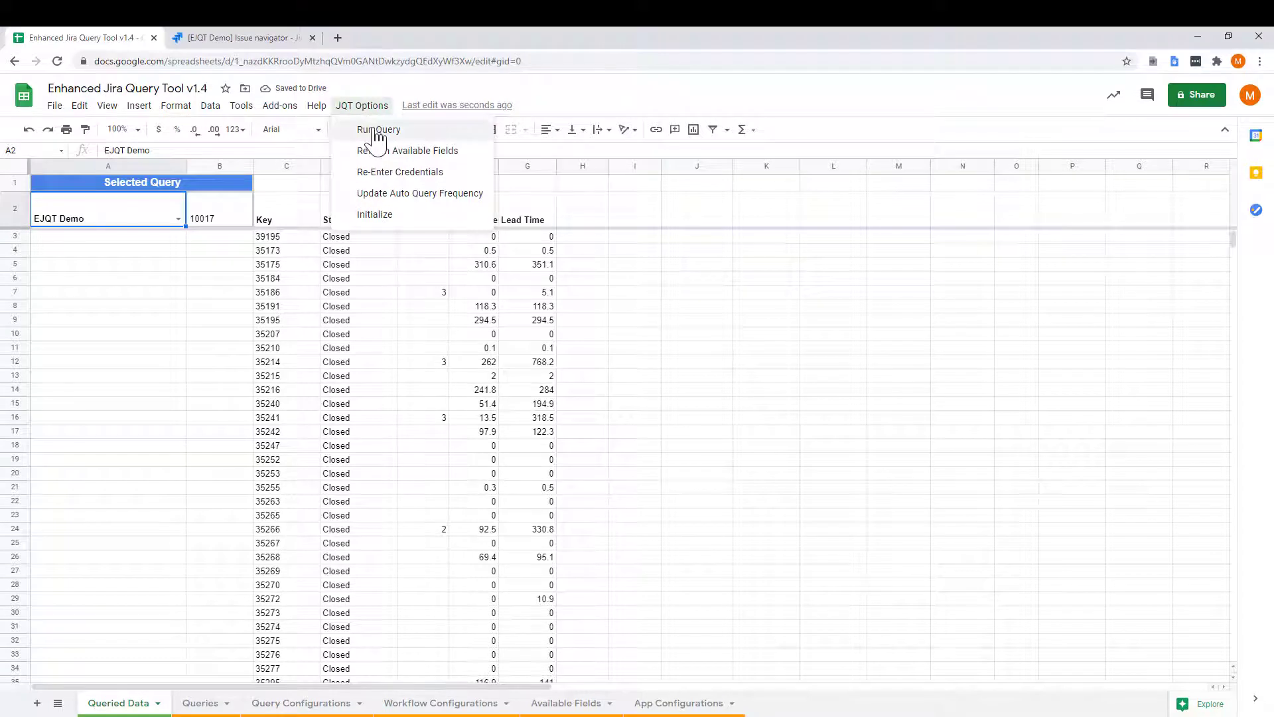
{"action": "left_click", "coordinate": [370, 130]}
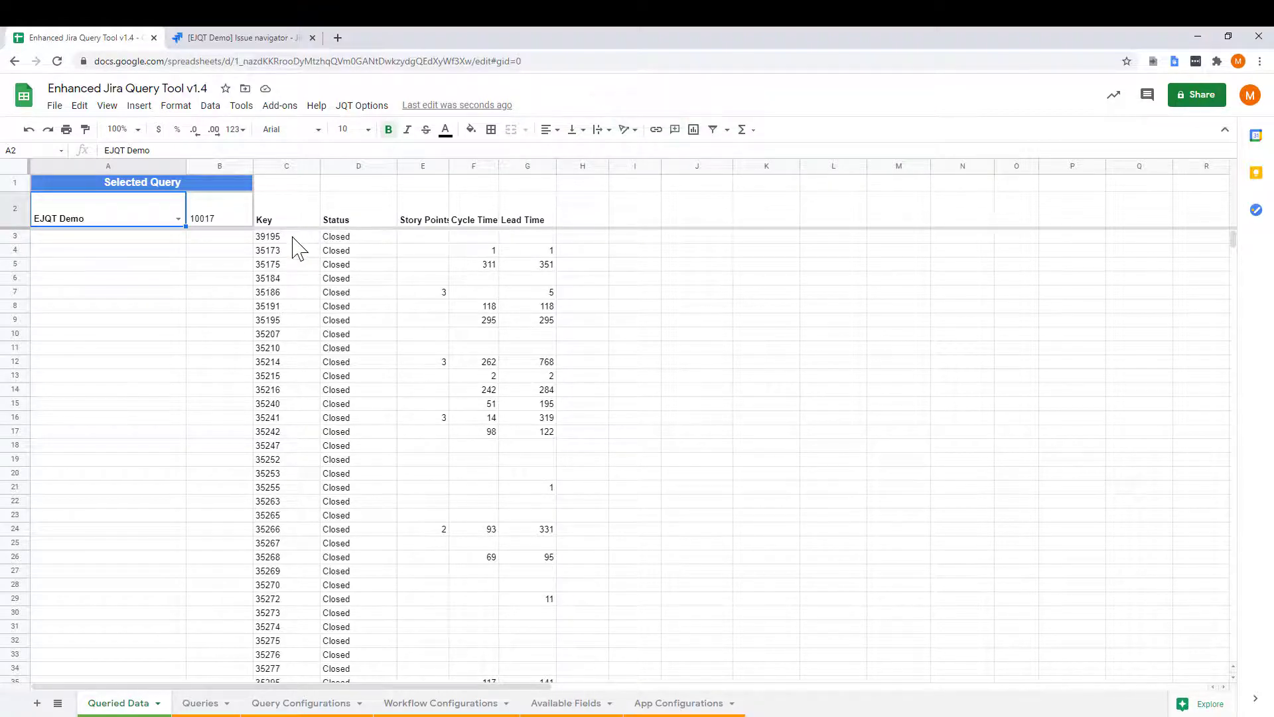
Step: Replace the Key.id entry under fieldNames in Query Configurations with Key.key
{"action": "left_click", "coordinate": [332, 704]}
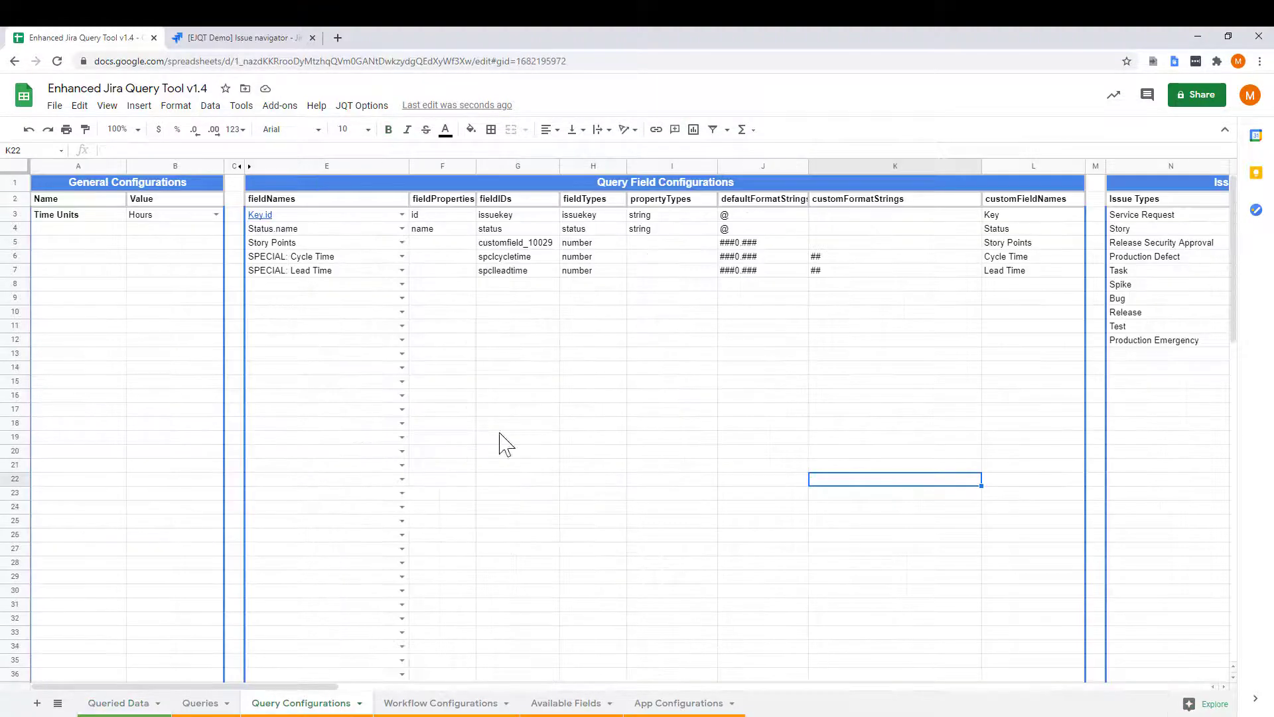
{"action": "left_click", "coordinate": [312, 216]}
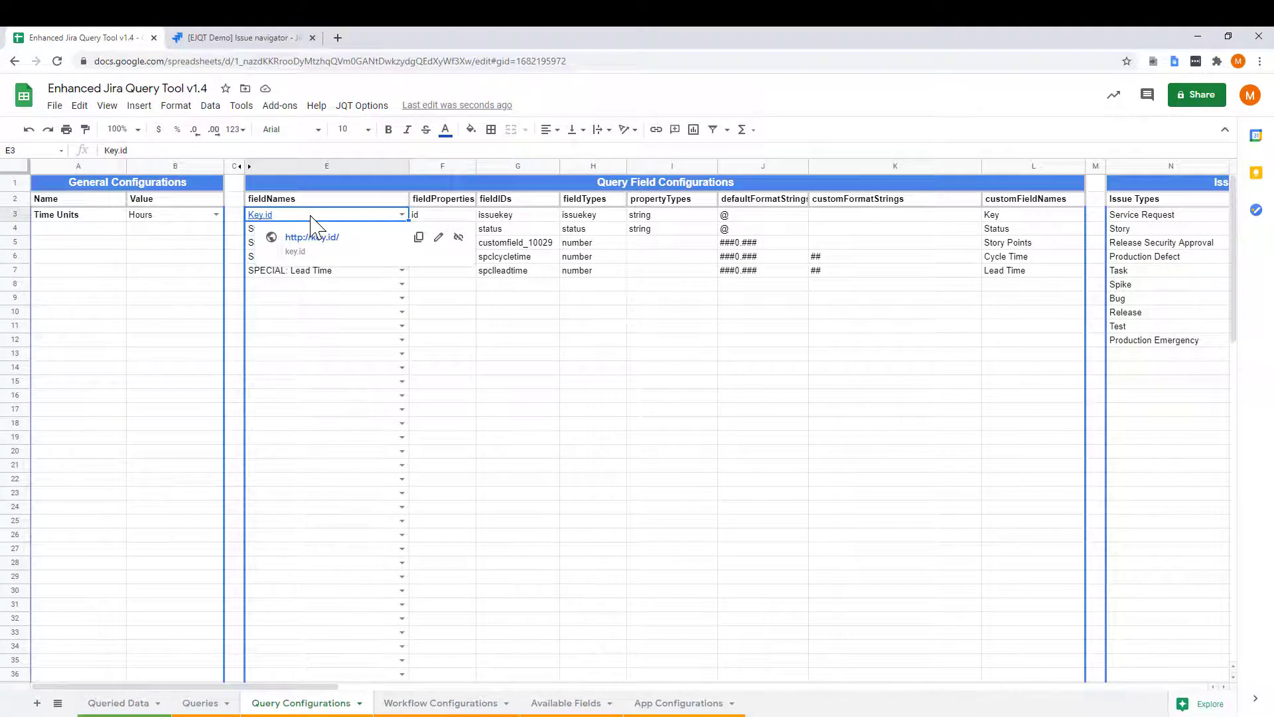
{"action": "key", "text": "Delete"}
{"action": "type", "text": "Key"}
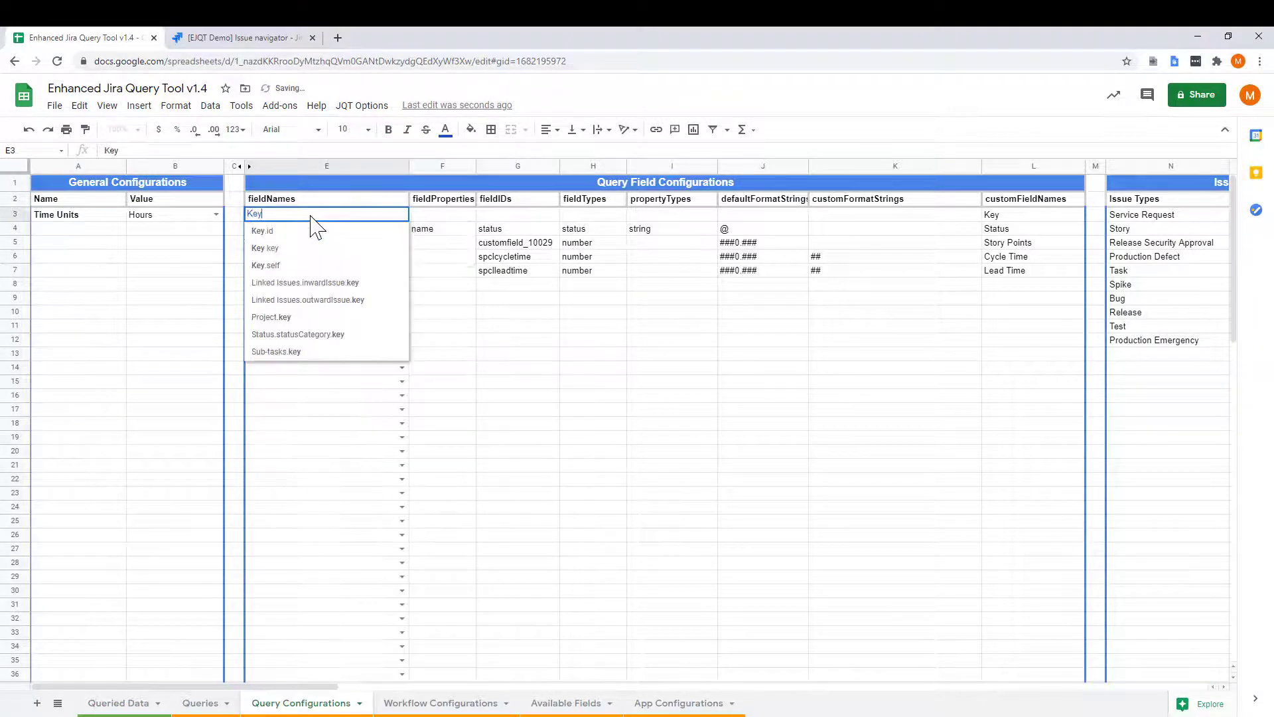
{"action": "left_click", "coordinate": [293, 248]}
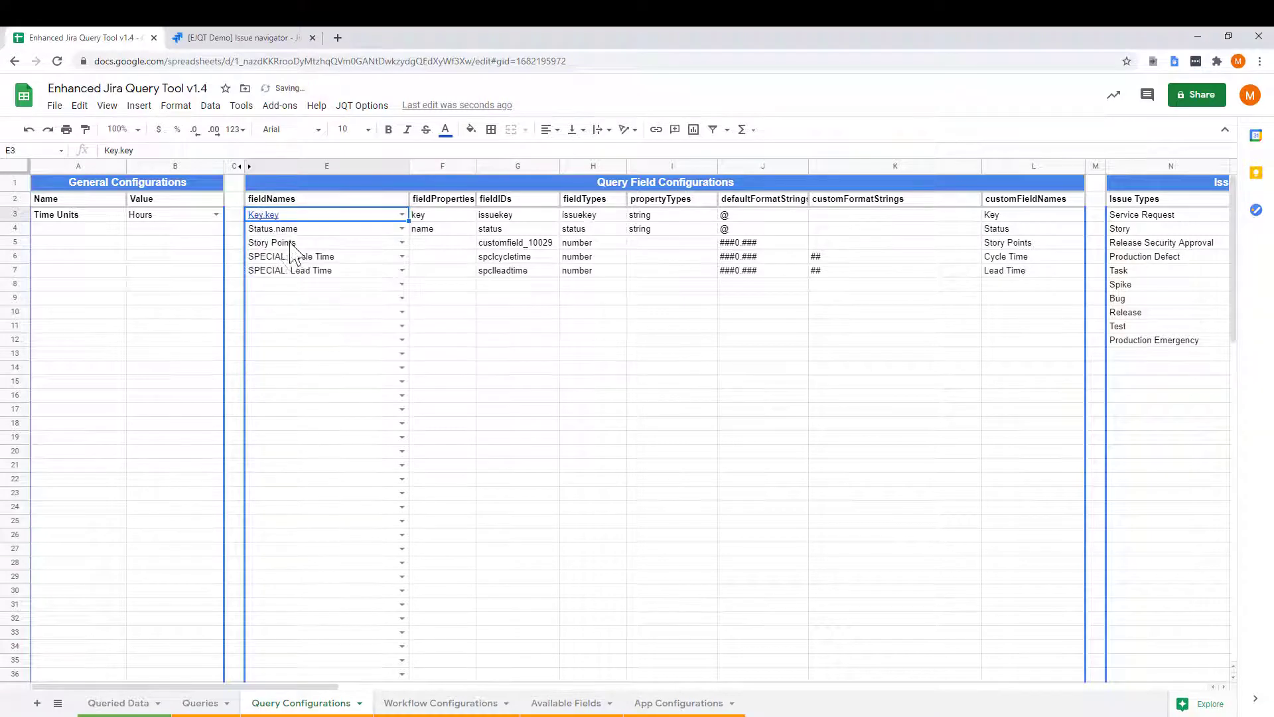
Step: Run the query with the Key.key field and show its output on the Queried Data sheet
{"action": "left_click", "coordinate": [360, 105]}
{"action": "left_click", "coordinate": [379, 131]}
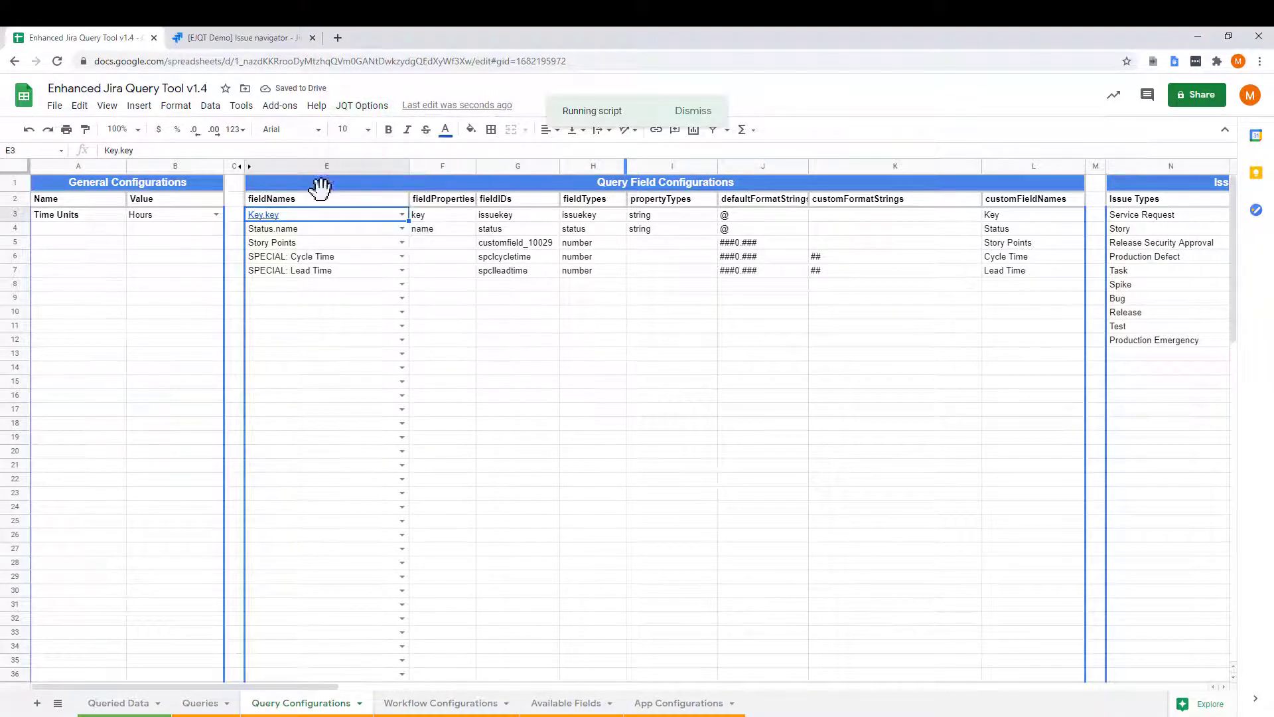
{"action": "left_click", "coordinate": [126, 703]}
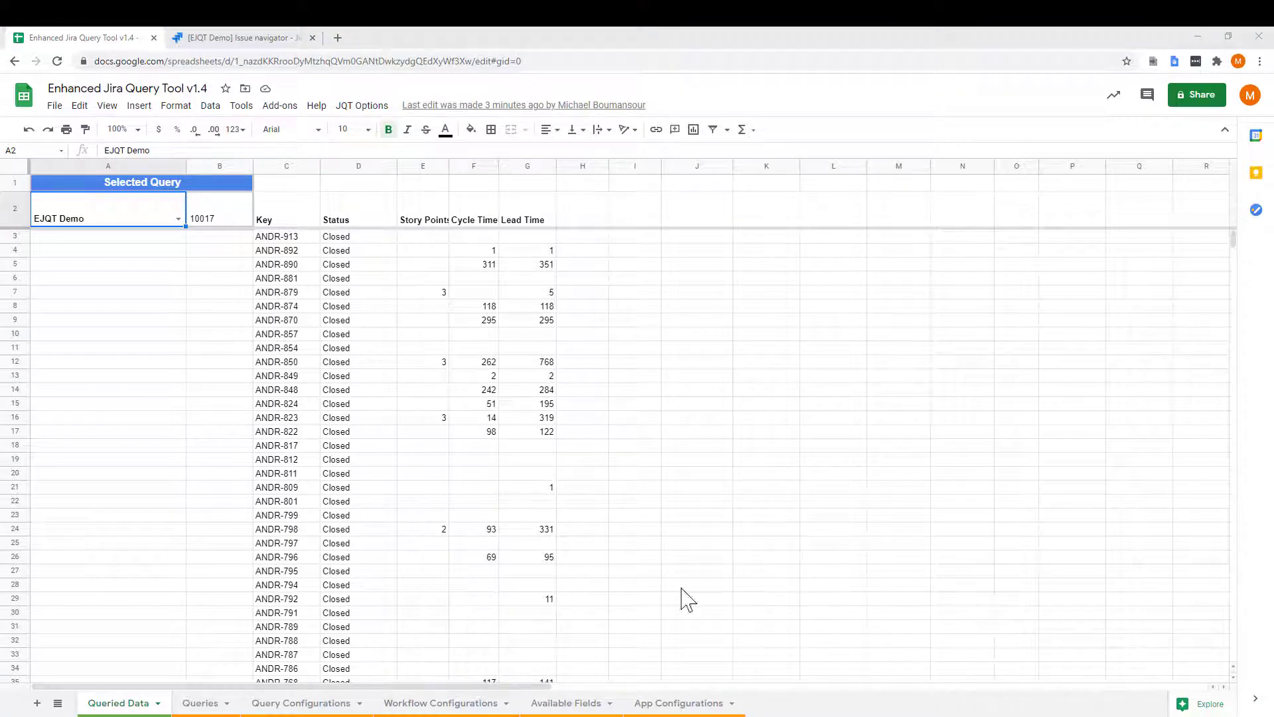
Step: Examine the selectable fieldNames in Query Configurations and the field names, properties and IDs listed in Available Fields
{"action": "left_click", "coordinate": [302, 703]}
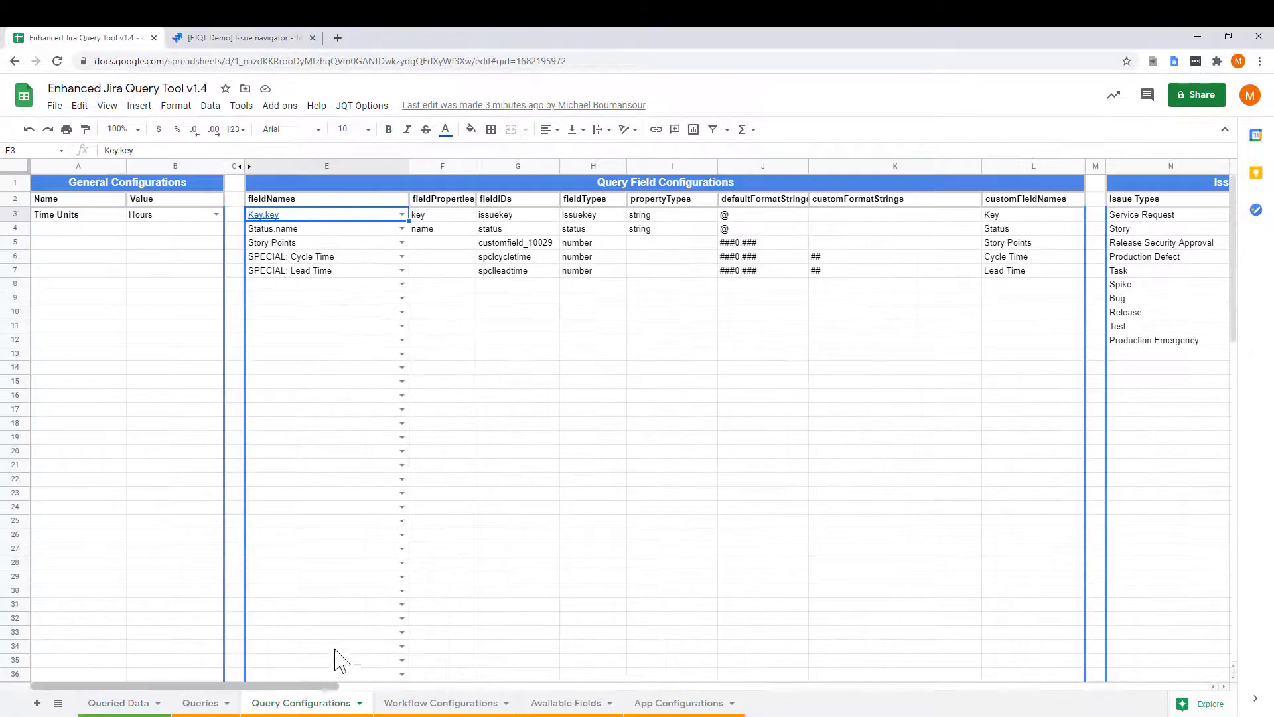
{"action": "left_click", "coordinate": [401, 214]}
{"action": "scroll", "coordinate": [400, 359], "scroll_direction": "down", "scroll_amount": 20}
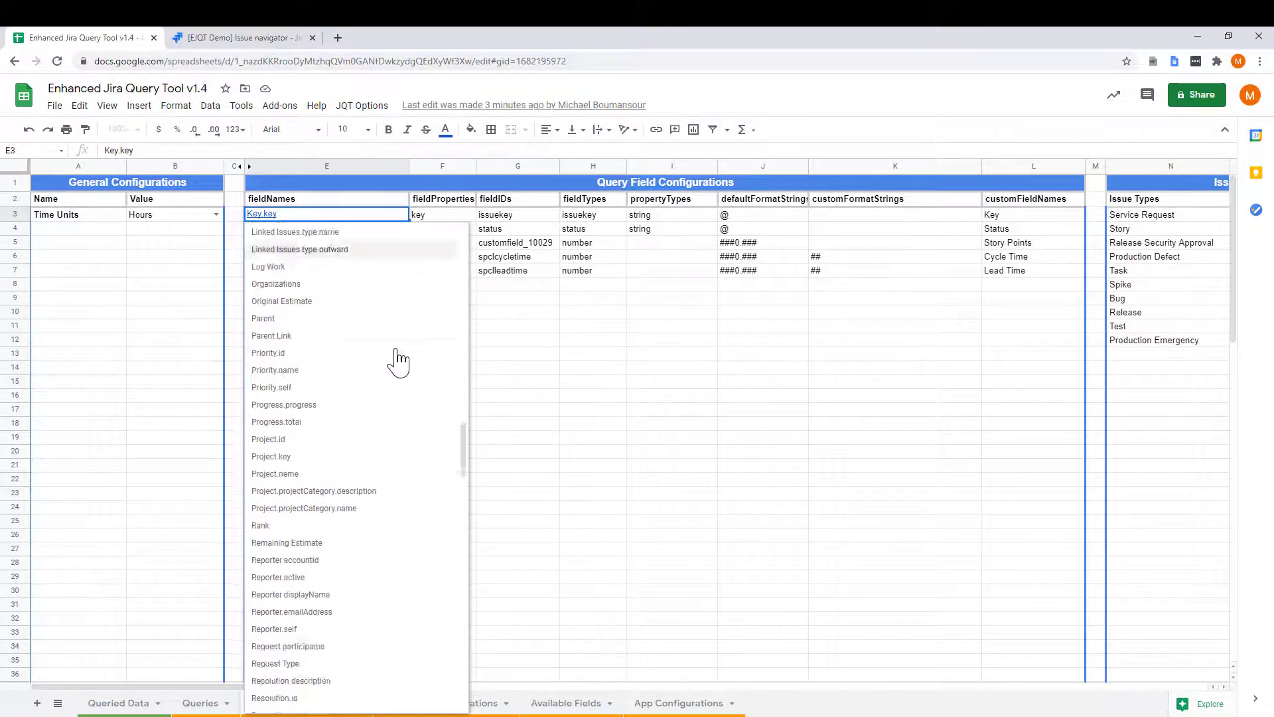
{"action": "scroll", "coordinate": [401, 358], "scroll_direction": "up", "scroll_amount": 10}
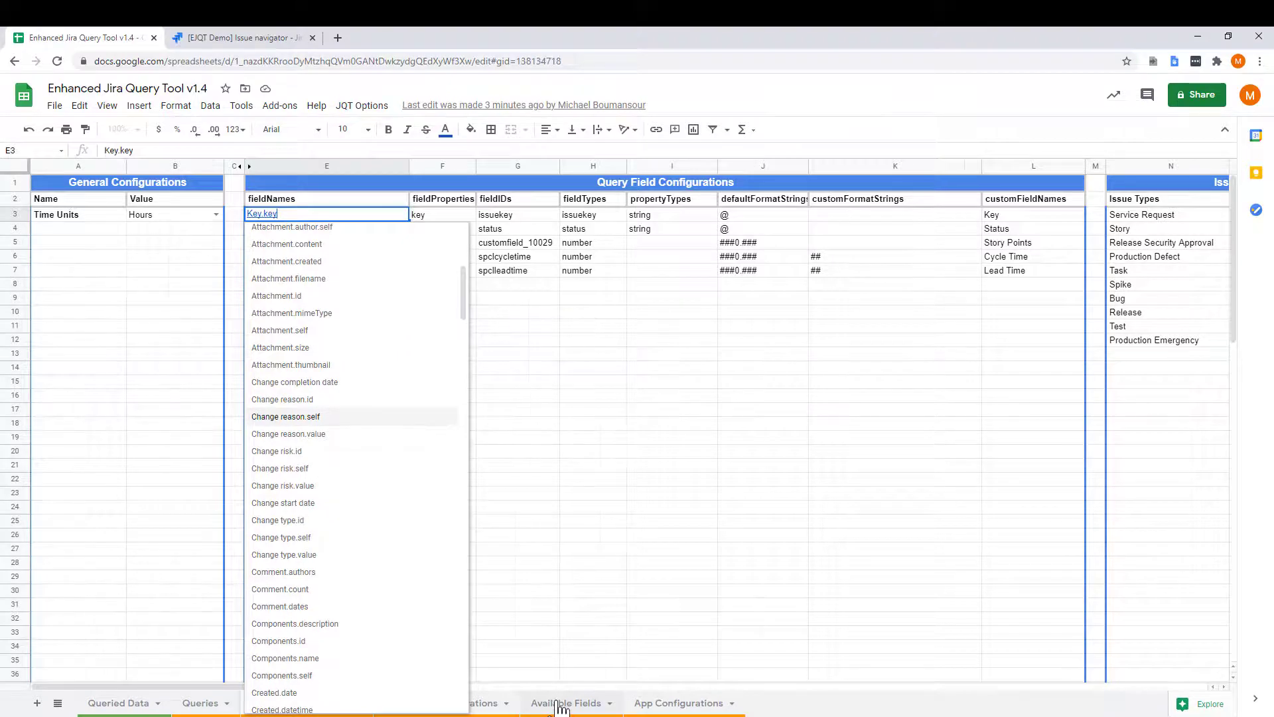
{"action": "left_click", "coordinate": [565, 703]}
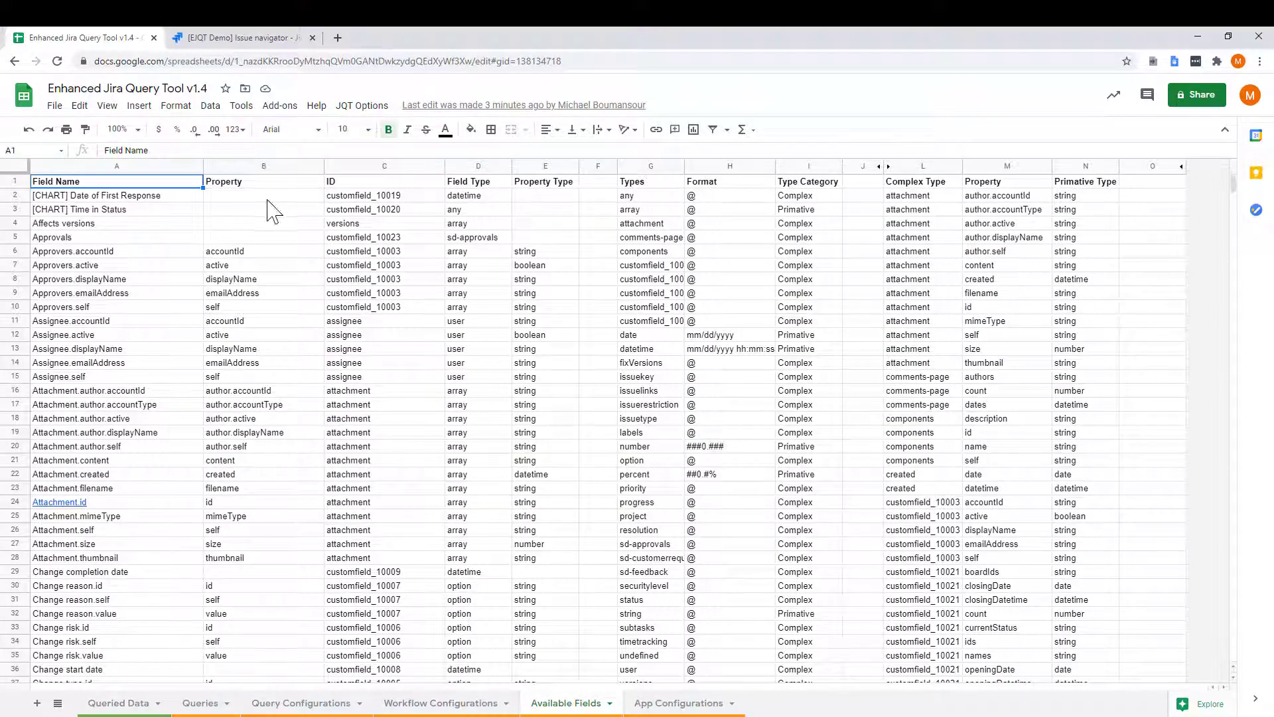
{"action": "left_click", "coordinate": [358, 107]}
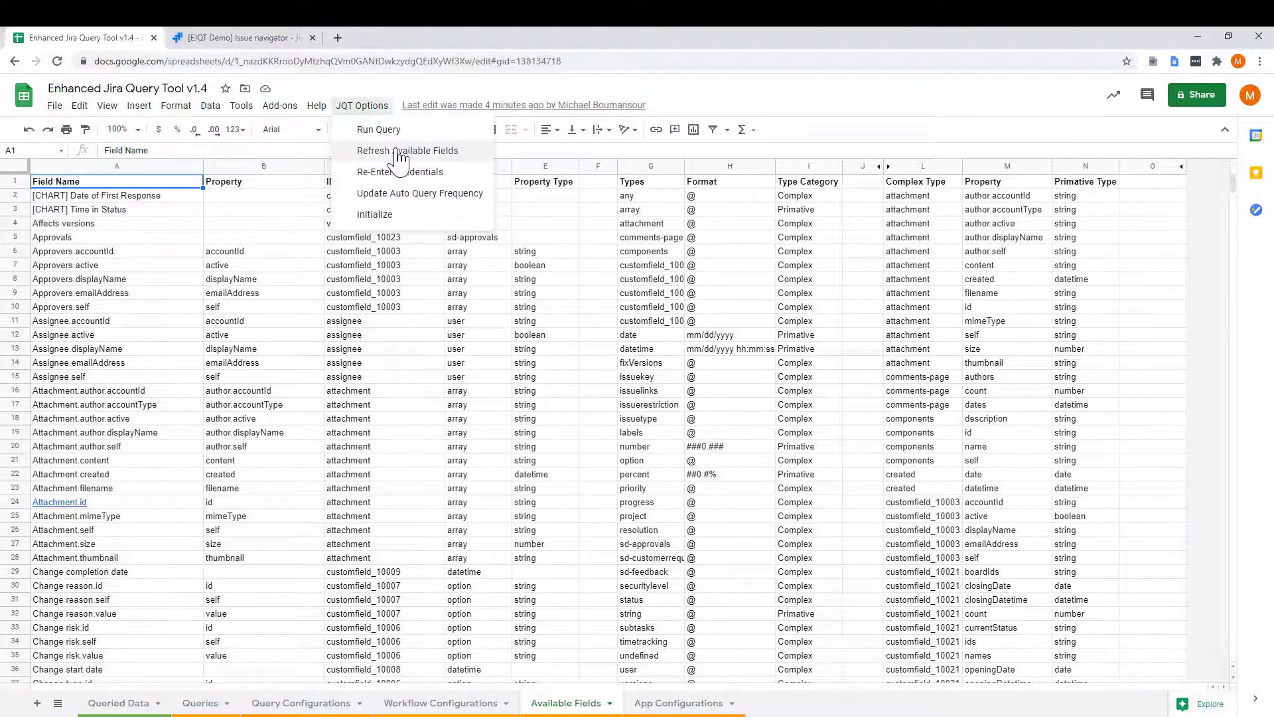
{"action": "left_click", "coordinate": [263, 224]}
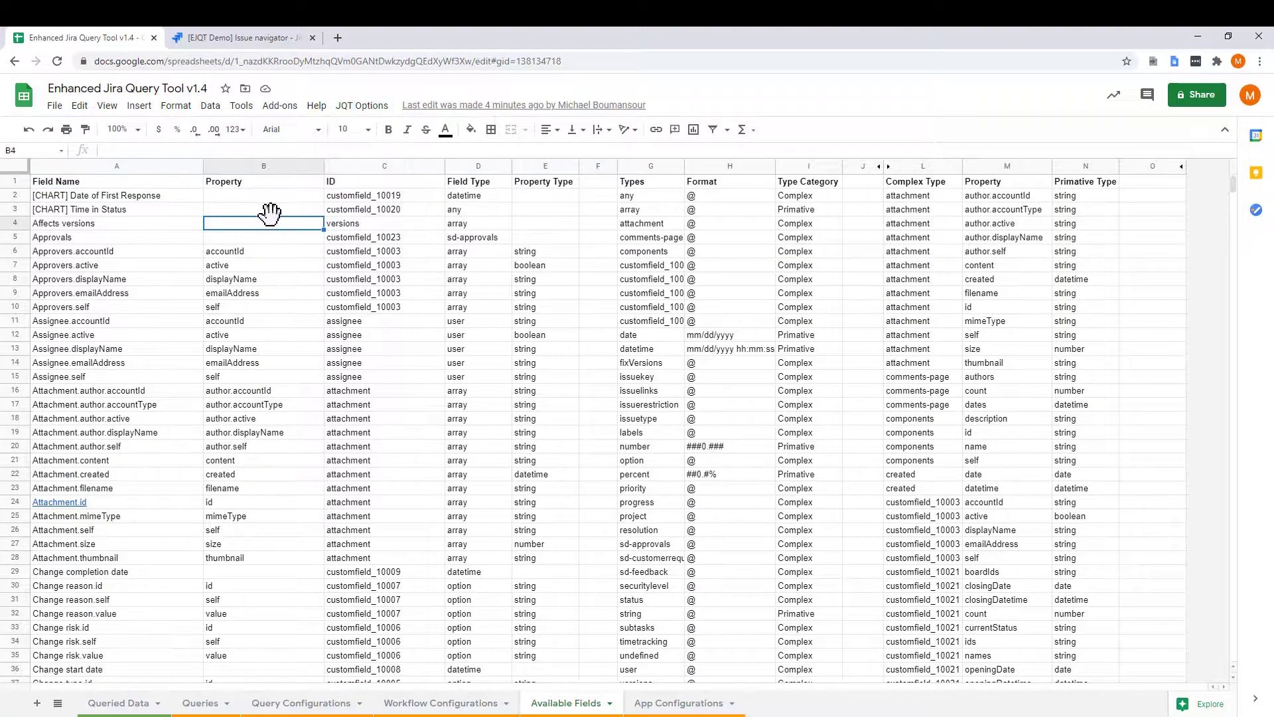
{"action": "scroll", "coordinate": [269, 226], "scroll_direction": "down", "scroll_amount": 20}
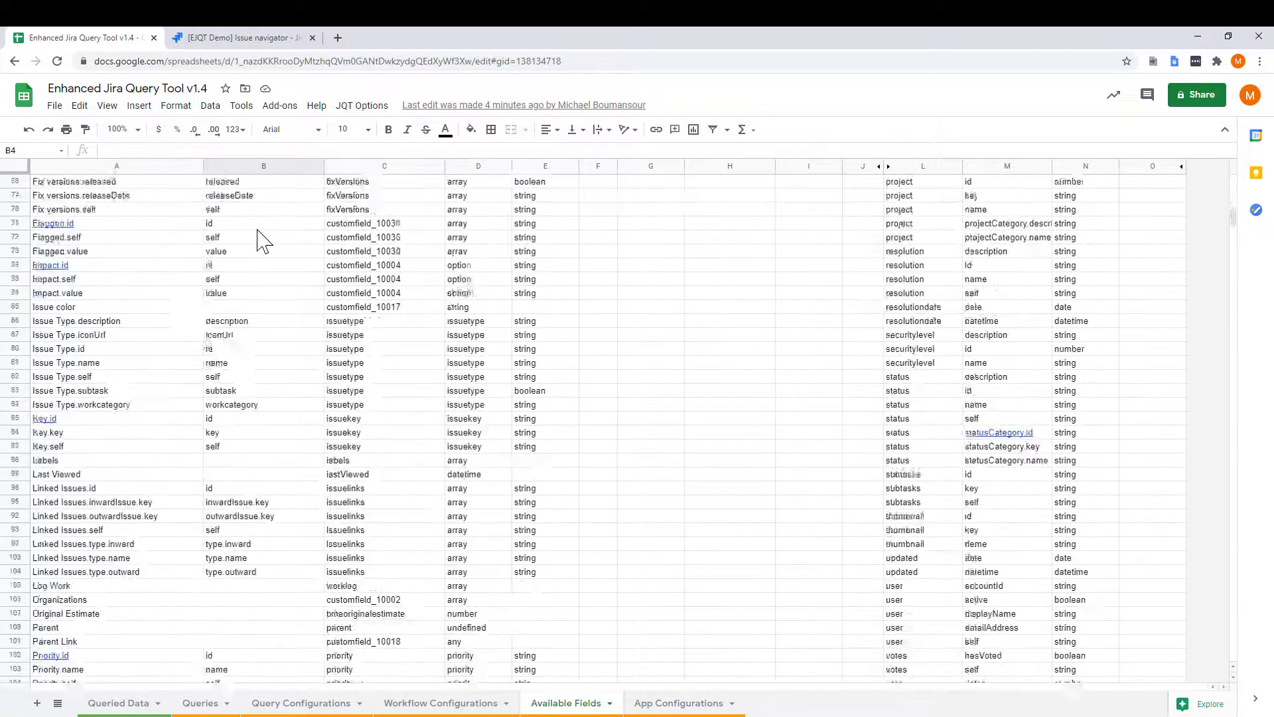
{"action": "scroll", "coordinate": [259, 235], "scroll_direction": "down", "scroll_amount": 8}
{"action": "scroll", "coordinate": [259, 236], "scroll_direction": "up", "scroll_amount": 20}
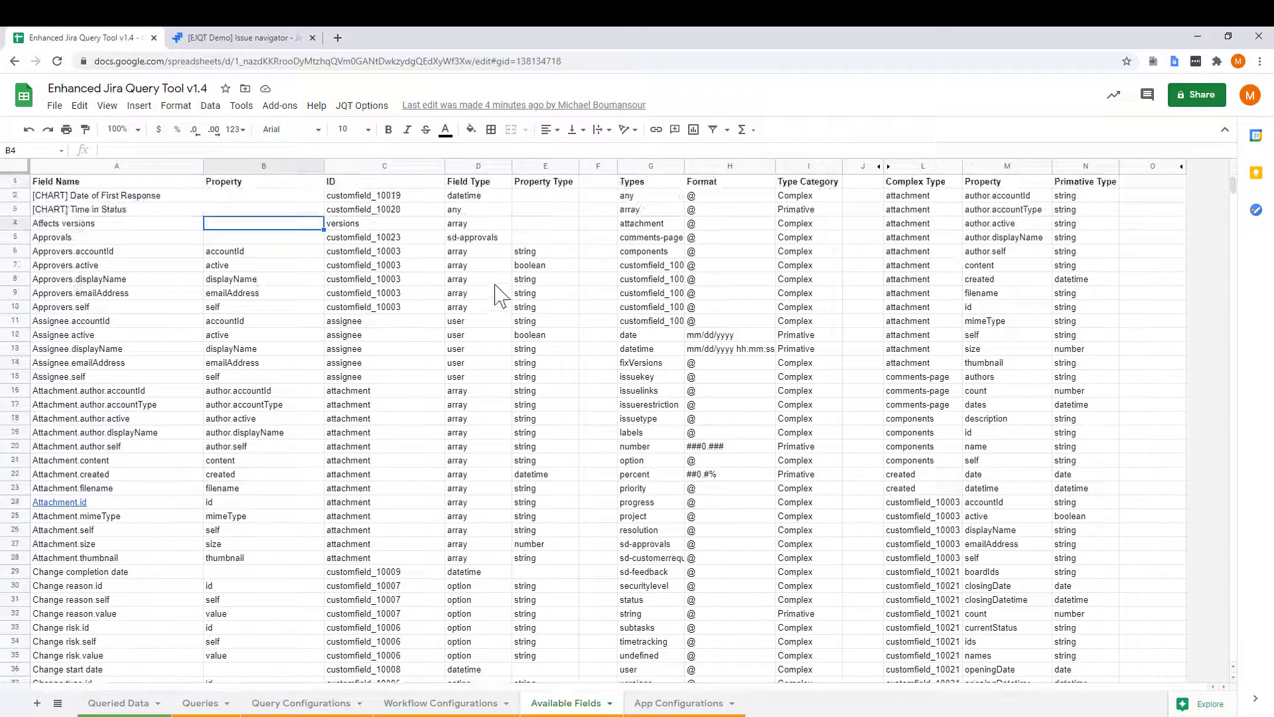
Step: Review the SPECIAL time fields in Query Configurations and the Workflow 1 cycle time and lead time statuses in Workflow Configurations
{"action": "left_click", "coordinate": [325, 703]}
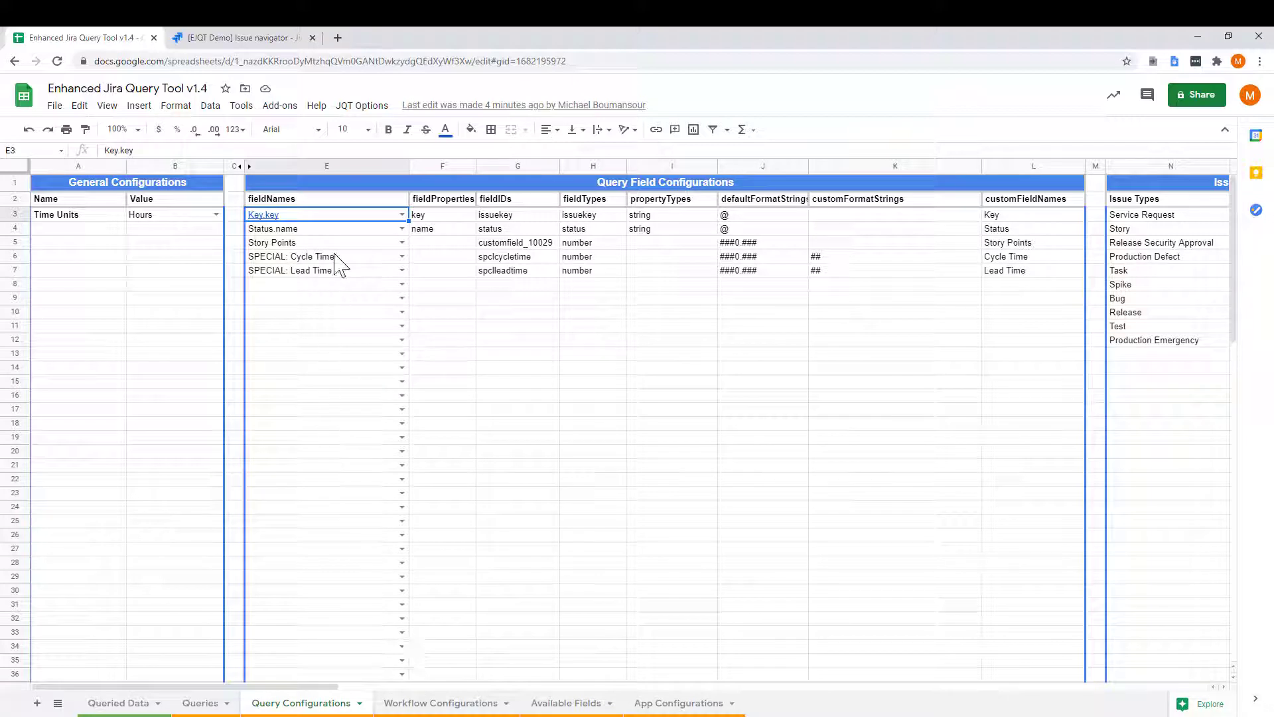
{"action": "left_click", "coordinate": [402, 256]}
{"action": "left_click", "coordinate": [351, 244]}
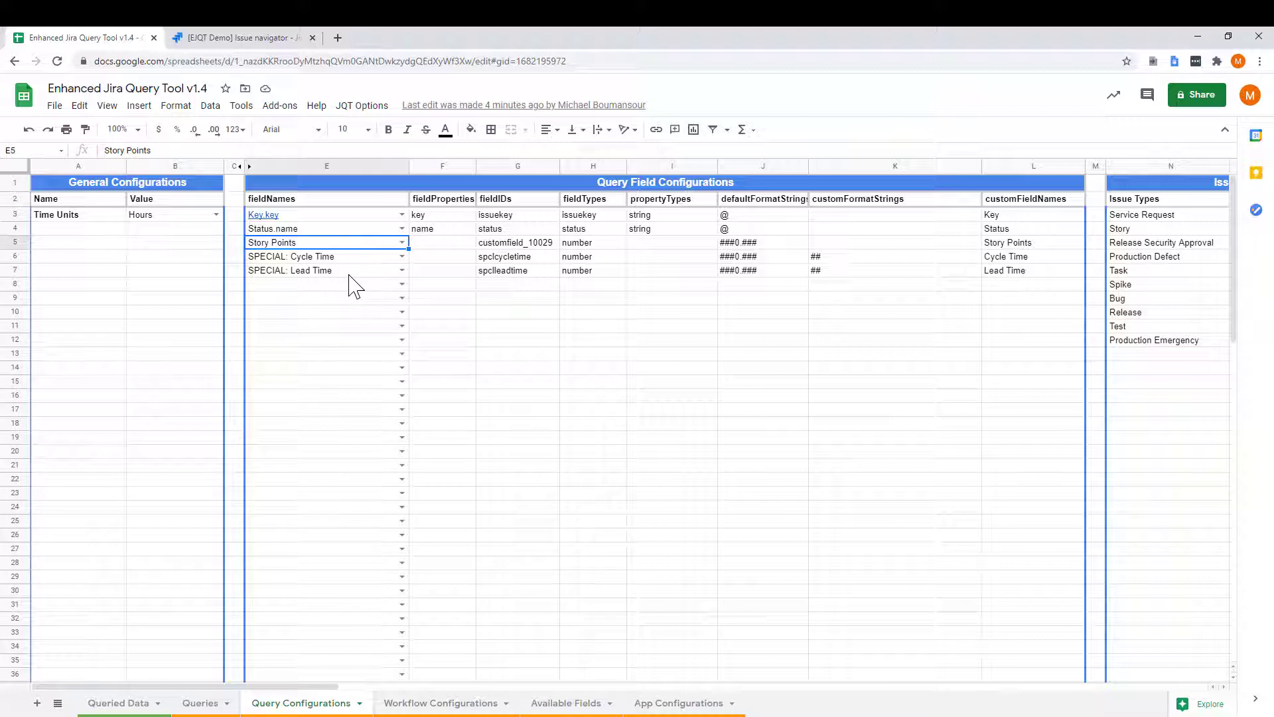
{"action": "left_click", "coordinate": [468, 708]}
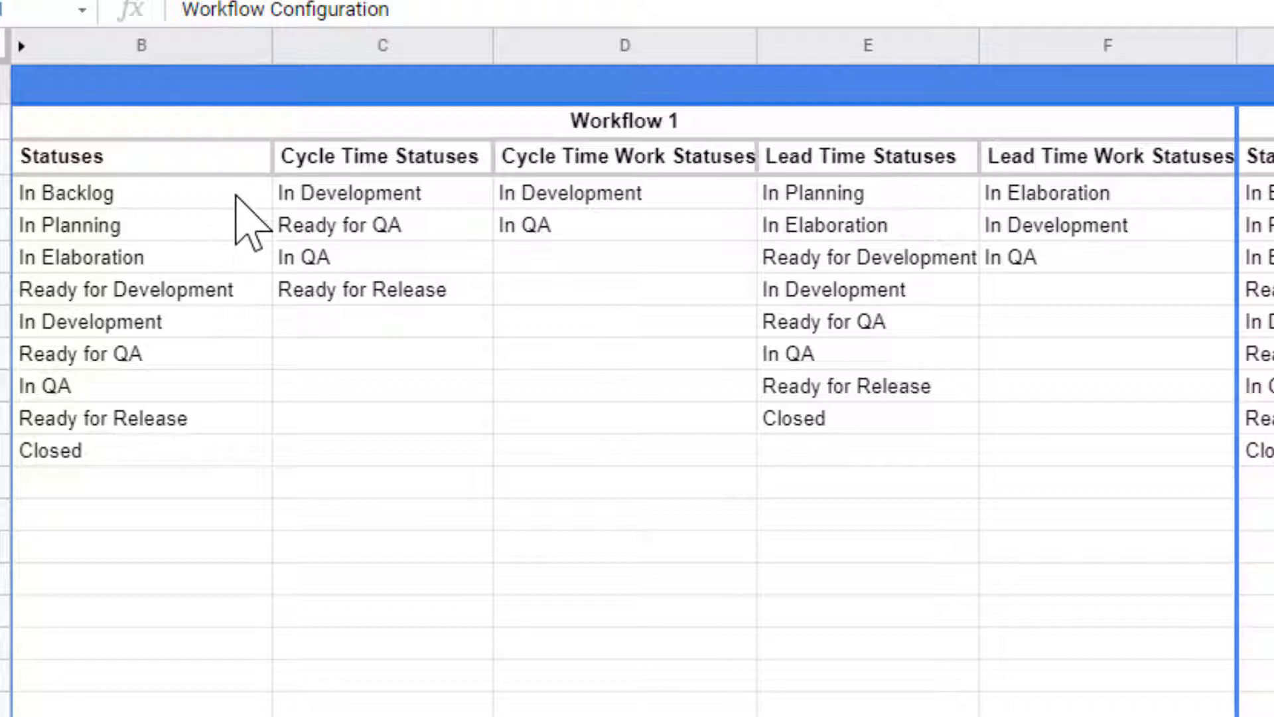
{"action": "left_click_drag", "start_coordinate": [224, 196], "coordinate": [200, 451]}
{"action": "left_click", "coordinate": [347, 455]}
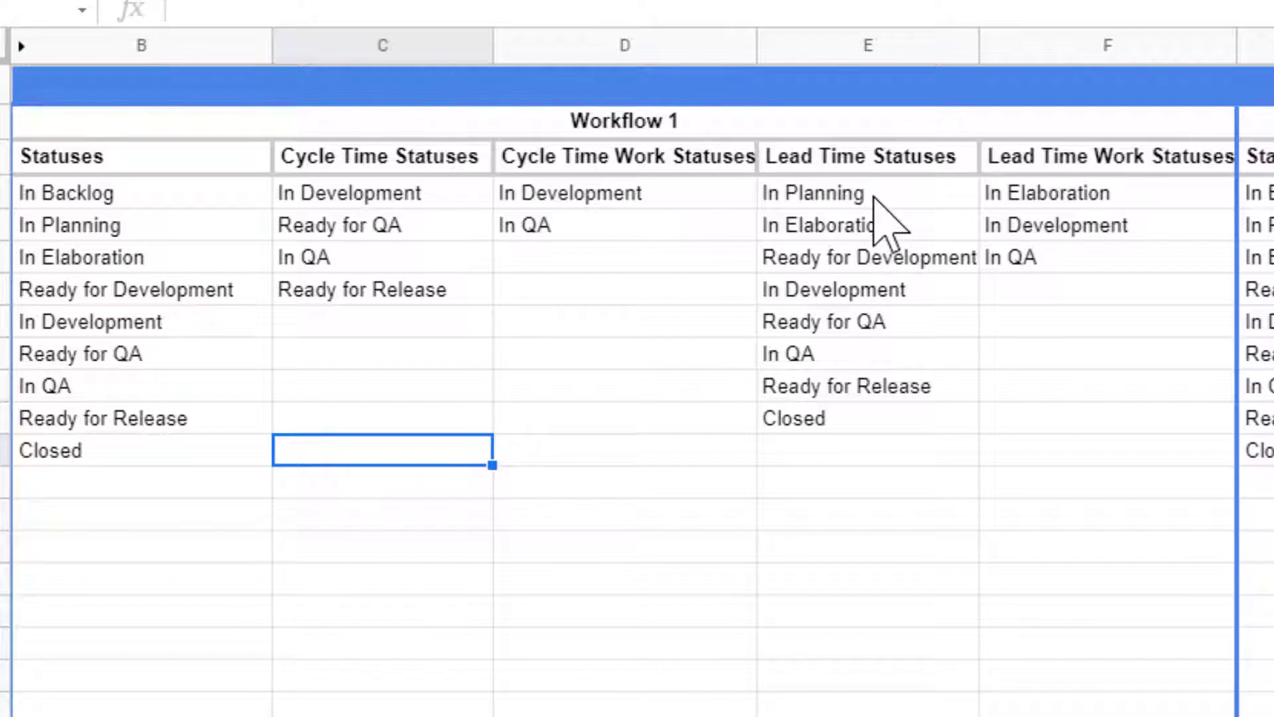
{"action": "left_click_drag", "start_coordinate": [889, 194], "coordinate": [893, 406]}
{"action": "left_click", "coordinate": [1115, 198]}
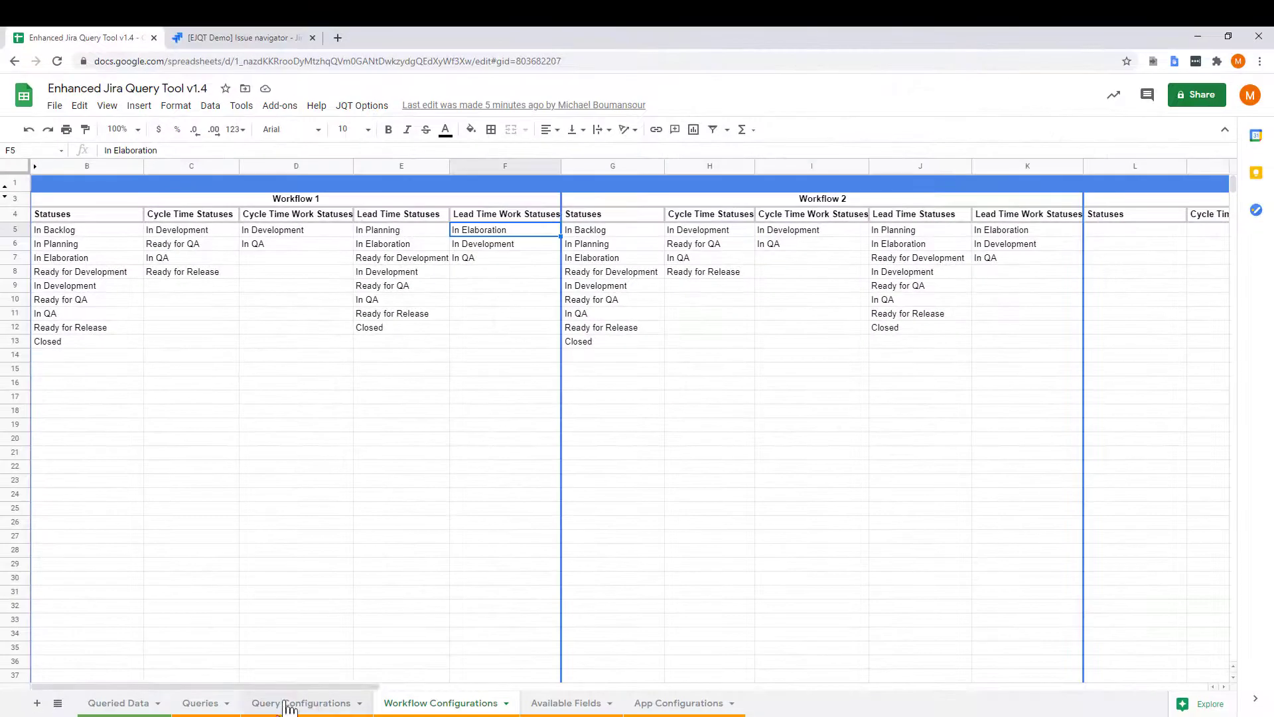
Step: Return to the Queried Data sheet to review the EJQT Demo issues
{"action": "left_click", "coordinate": [295, 703]}
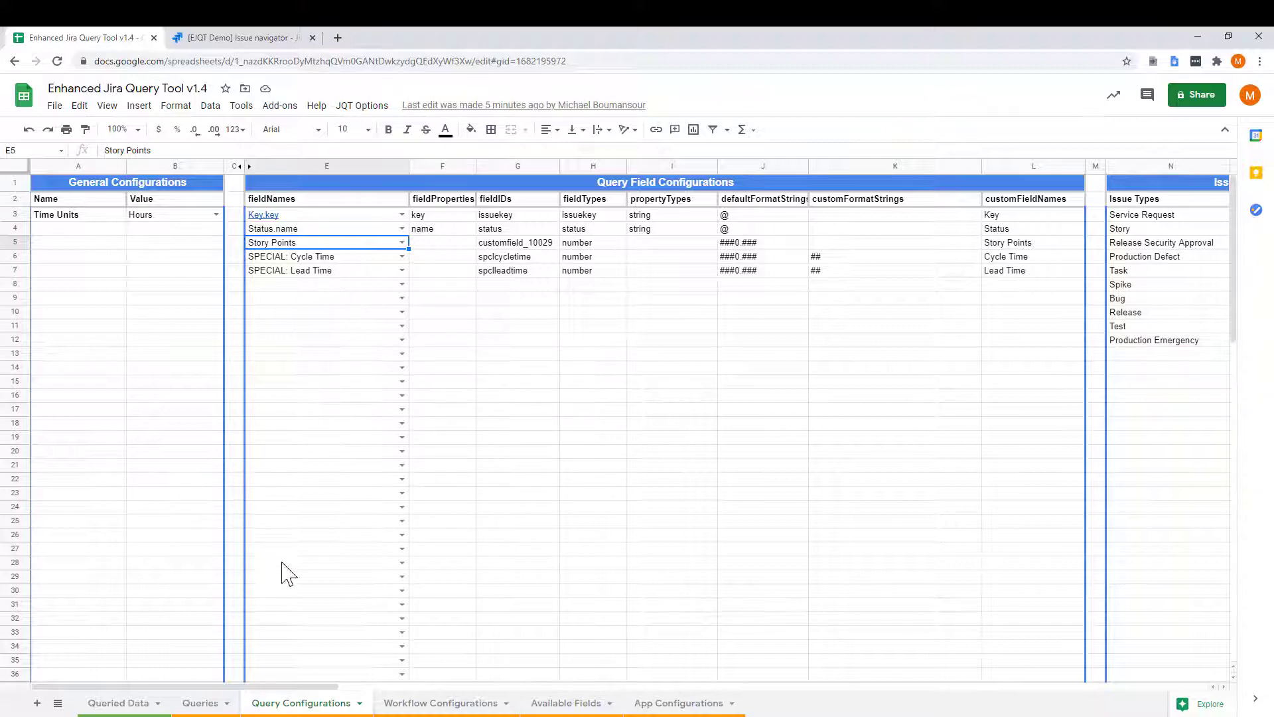
{"action": "left_click", "coordinate": [132, 704]}
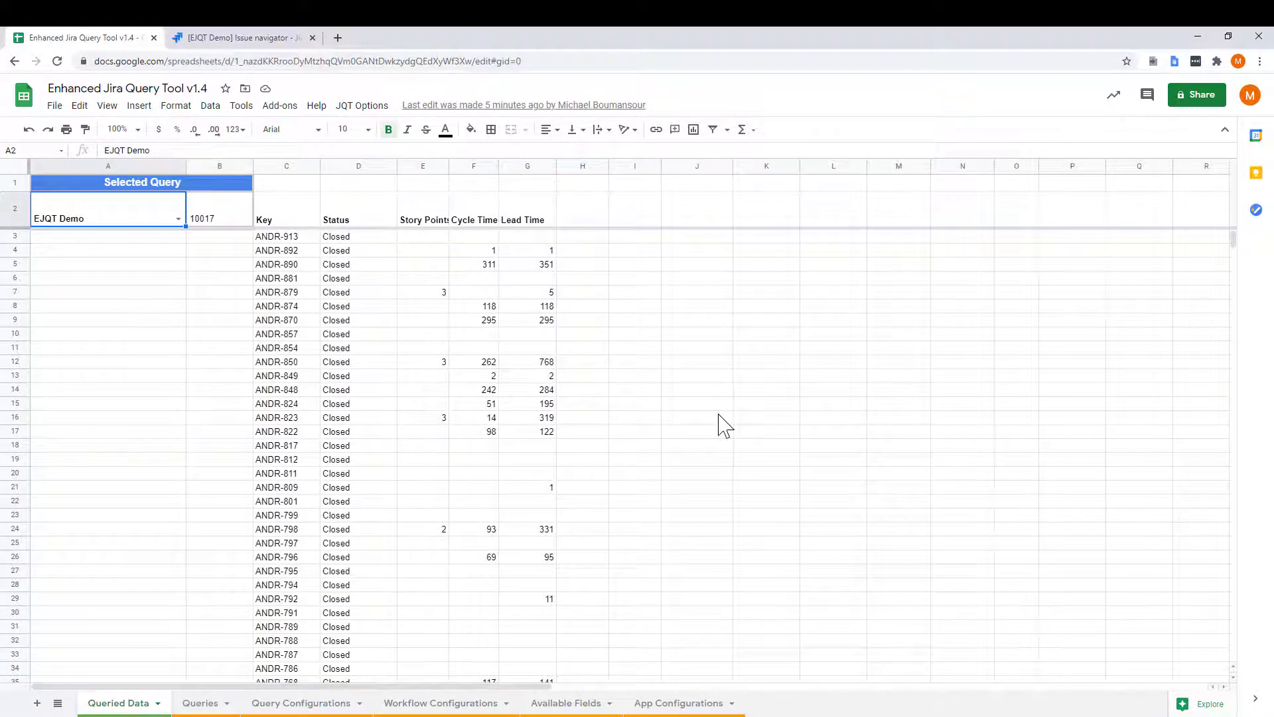